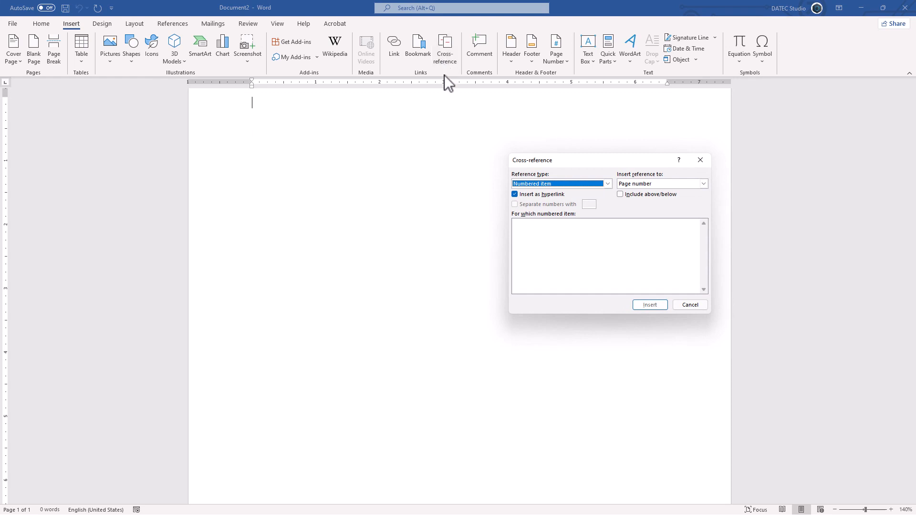
Choose Table as the cross-reference type, then cancel the dialog without inserting anything
left_click(559, 184)
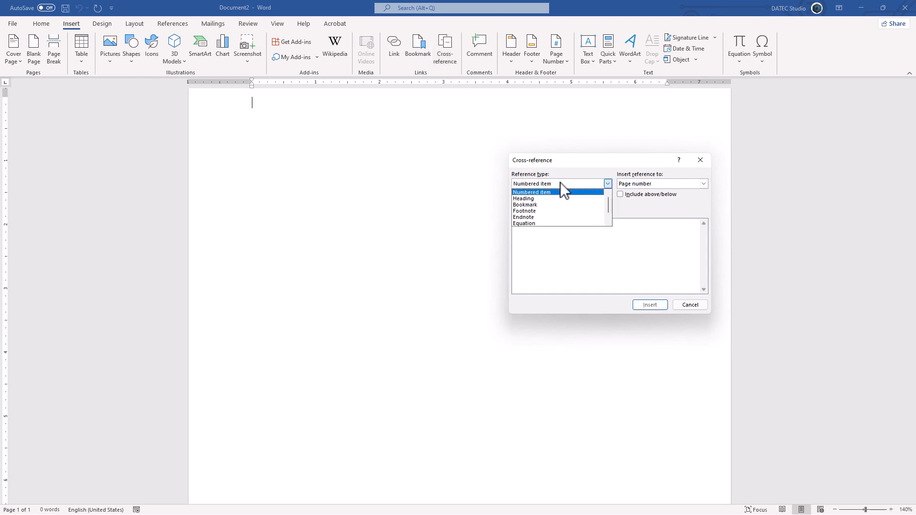
scroll(536, 213, "down", 2)
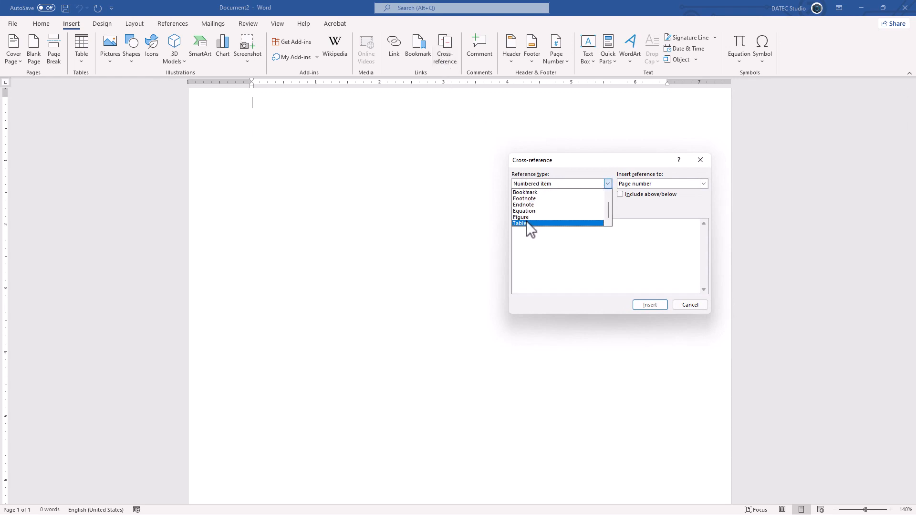
left_click(533, 224)
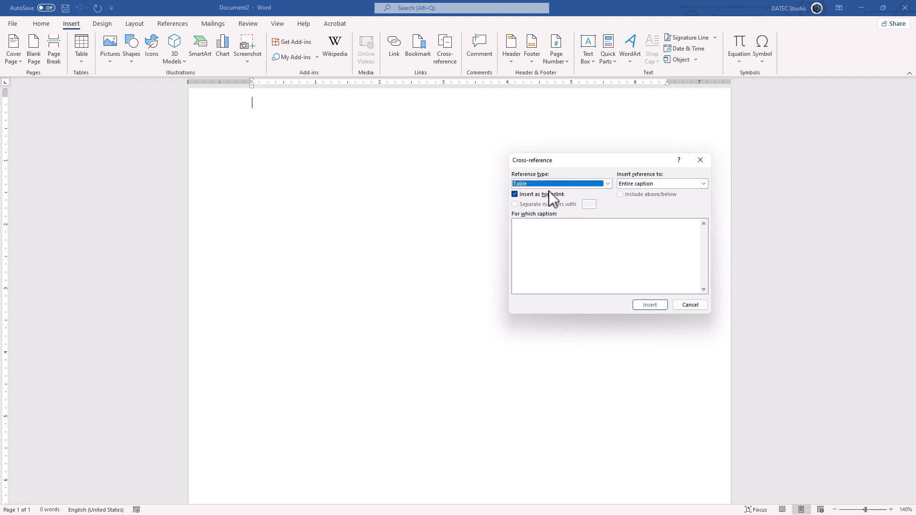
left_click(687, 308)
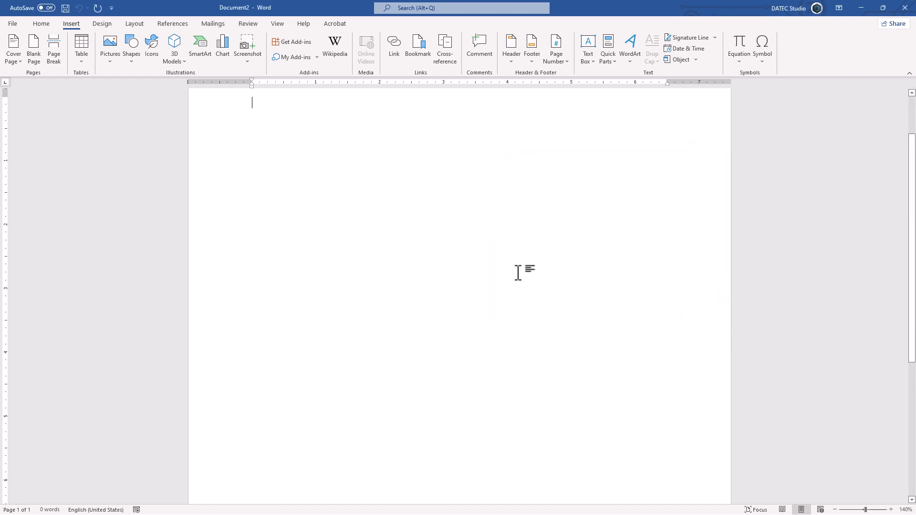
Insert an empty 5×5 table, then open and cancel the Cross-reference dialog
left_click(82, 59)
left_click(115, 126)
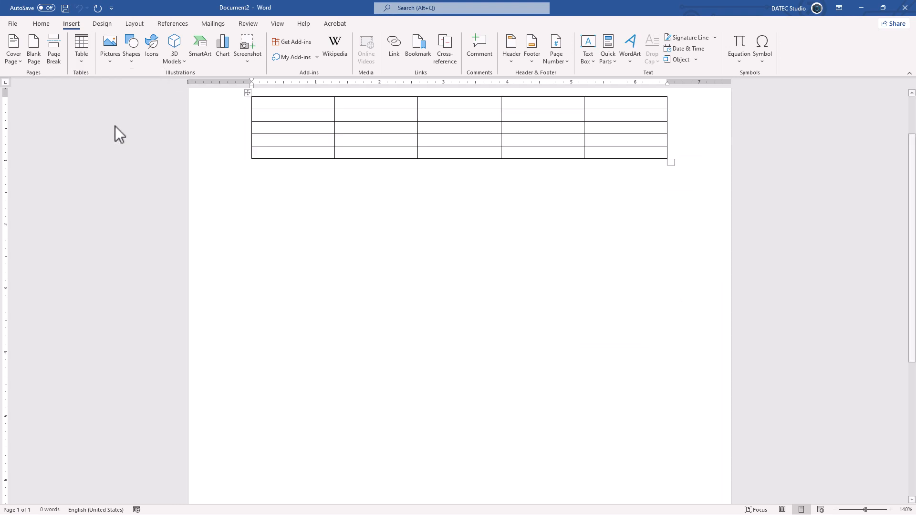
left_click(71, 25)
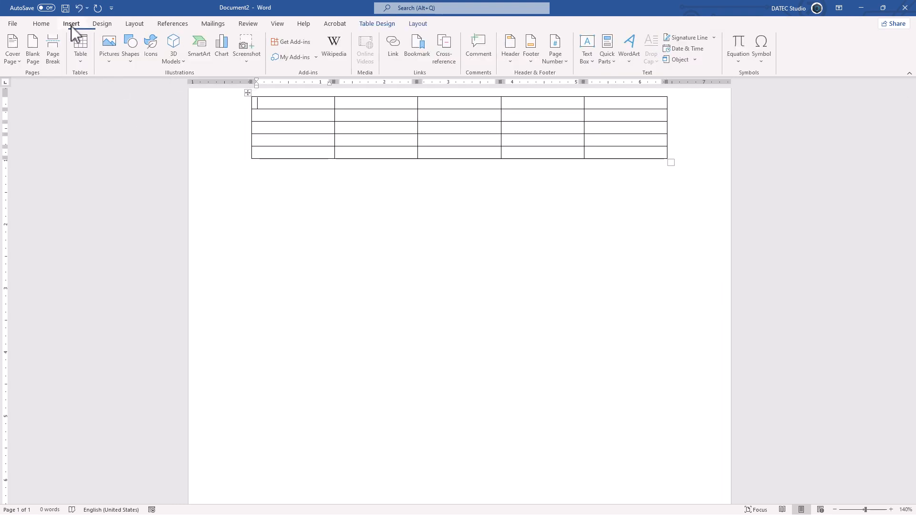
left_click(439, 67)
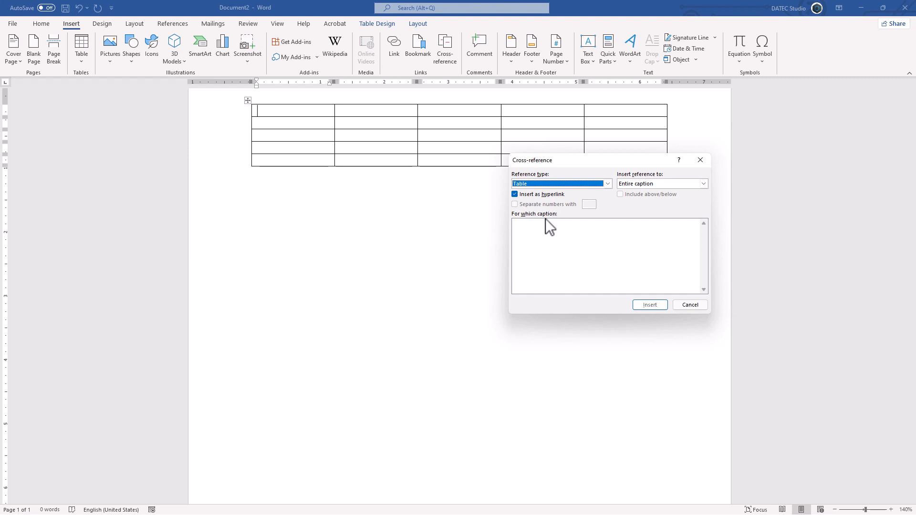
left_click(690, 305)
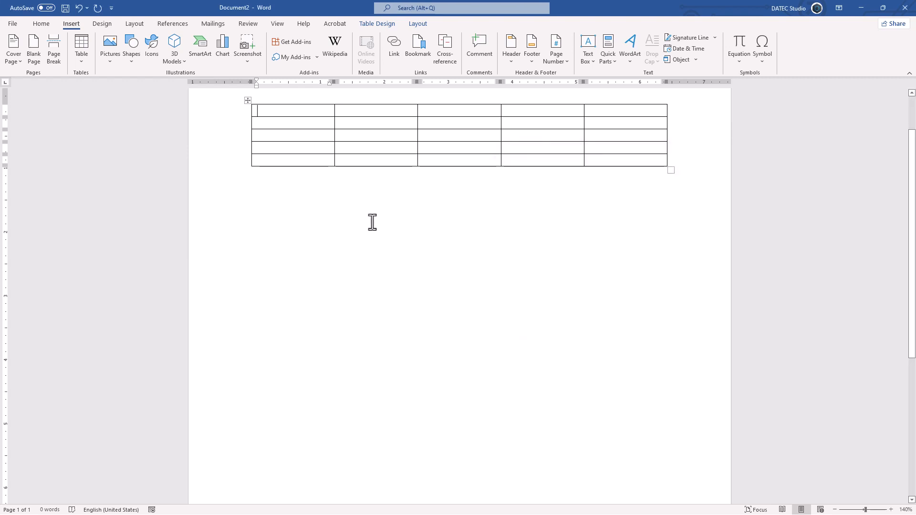
Caption the table 'Table 1' with label Table placed below it, then start a new line
left_click(248, 101)
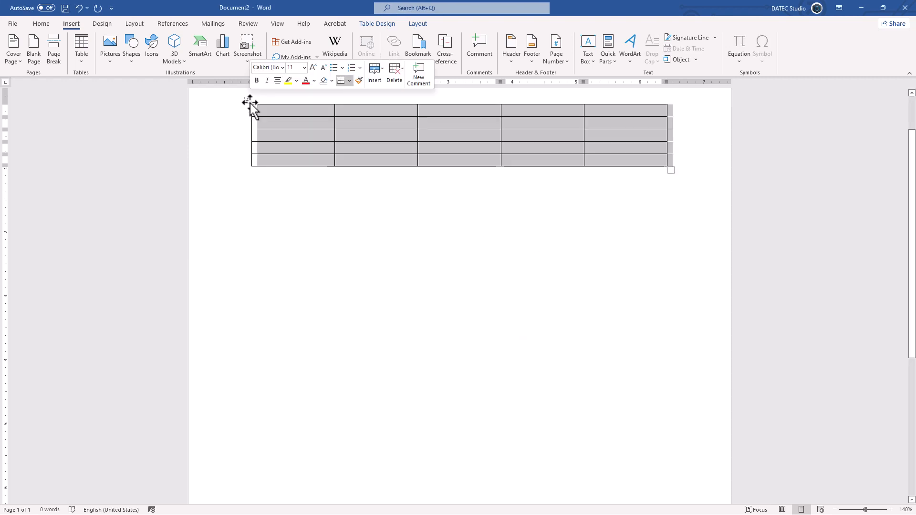
right_click(249, 102)
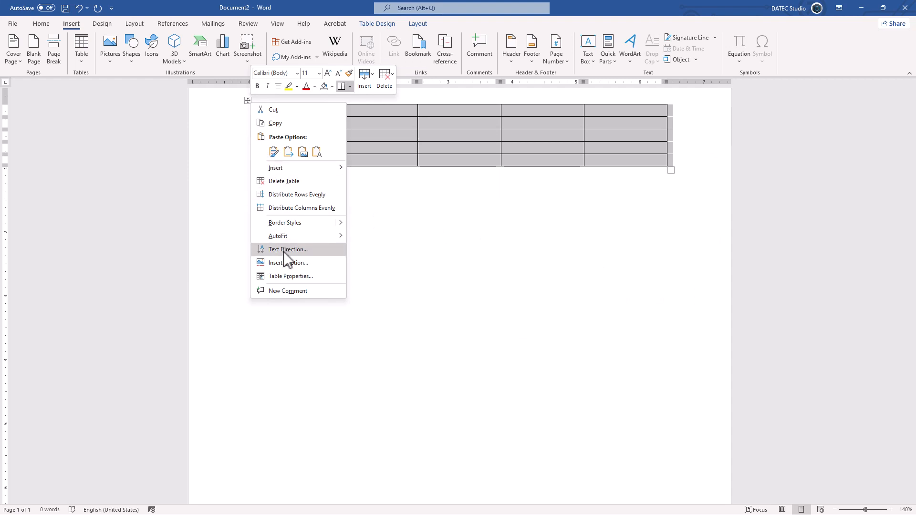
left_click(316, 263)
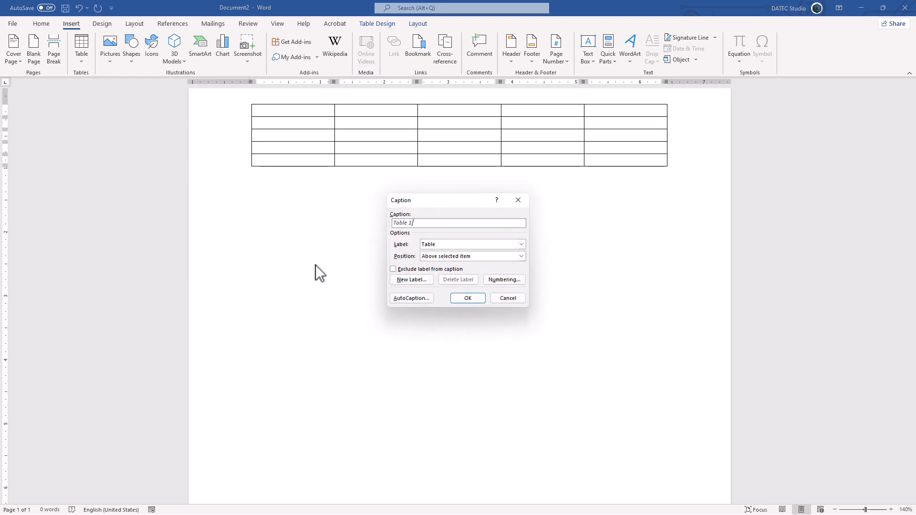
left_click(441, 245)
left_click(441, 244)
left_click(440, 245)
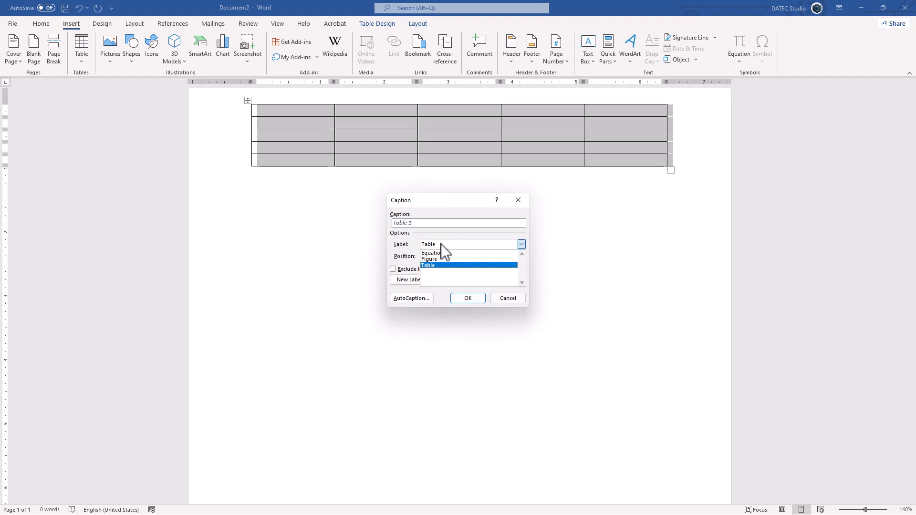
left_click(405, 253)
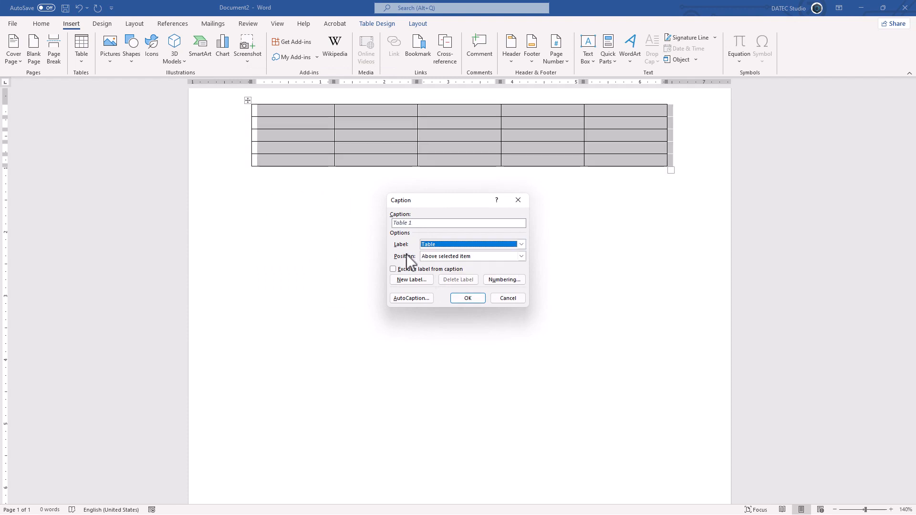
left_click(446, 257)
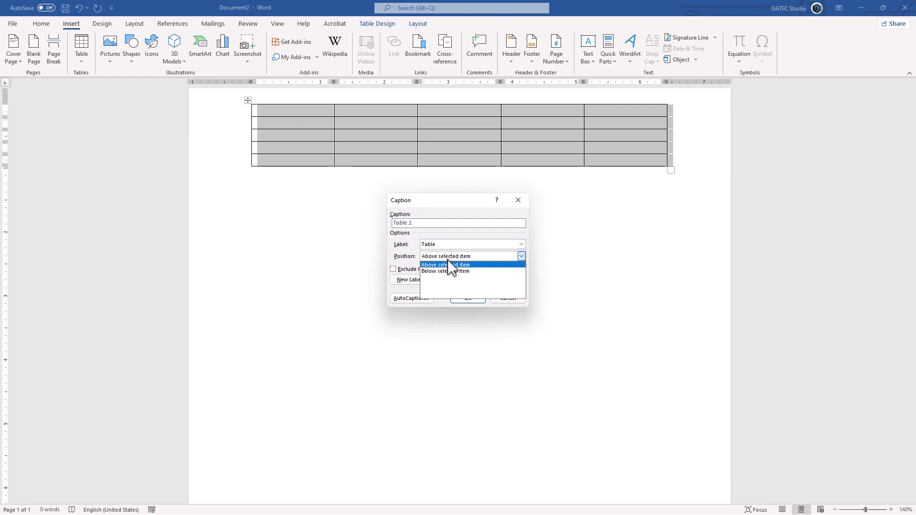
left_click(445, 271)
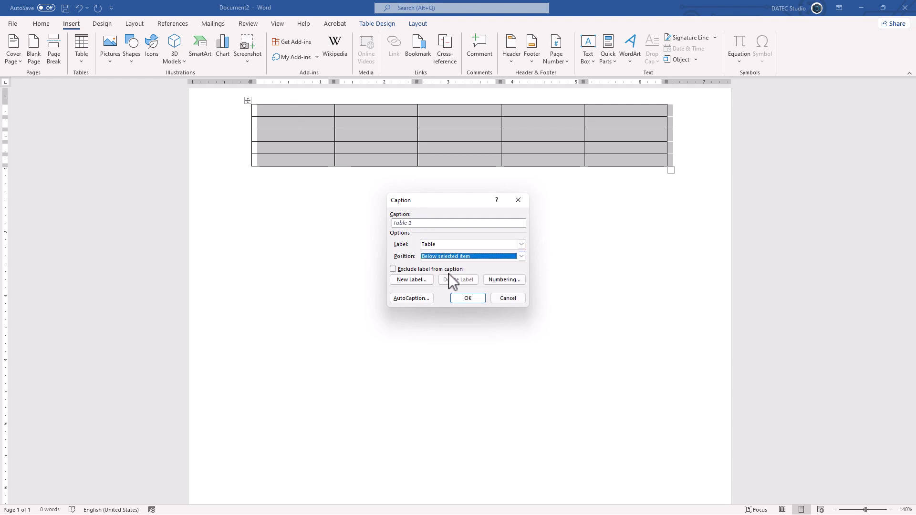
left_click(466, 298)
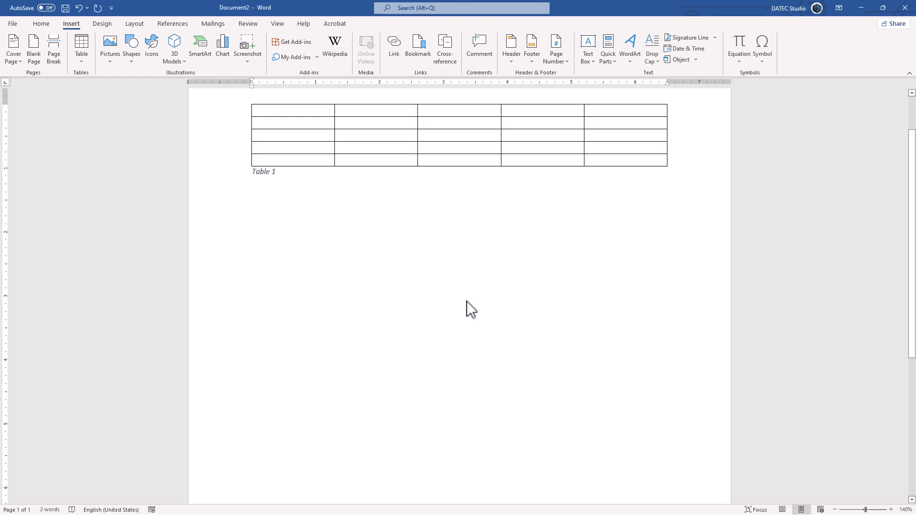
key("Return")
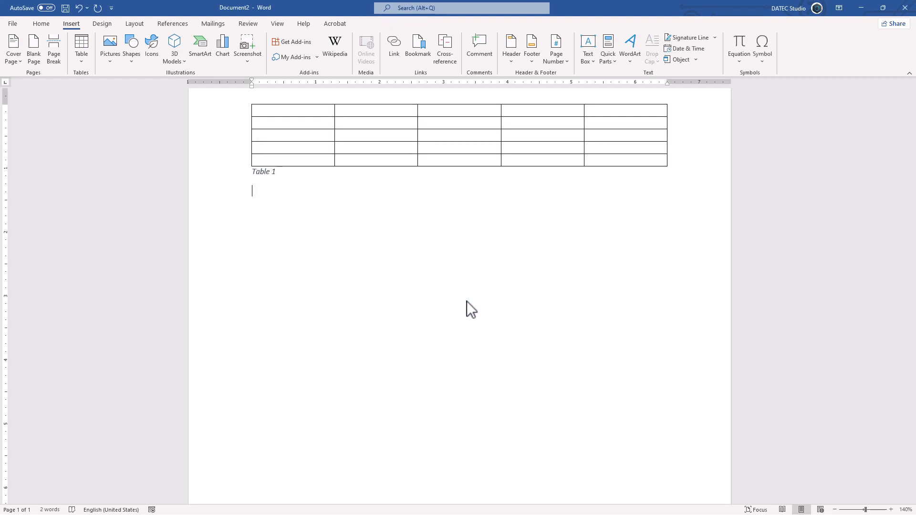
Insert a cross-reference to the entire Table 1 caption
left_click(449, 63)
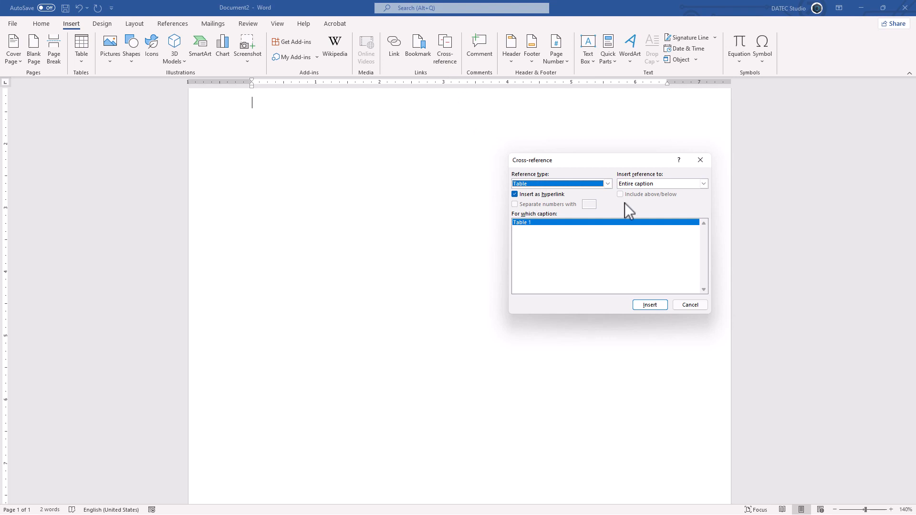
left_click(648, 309)
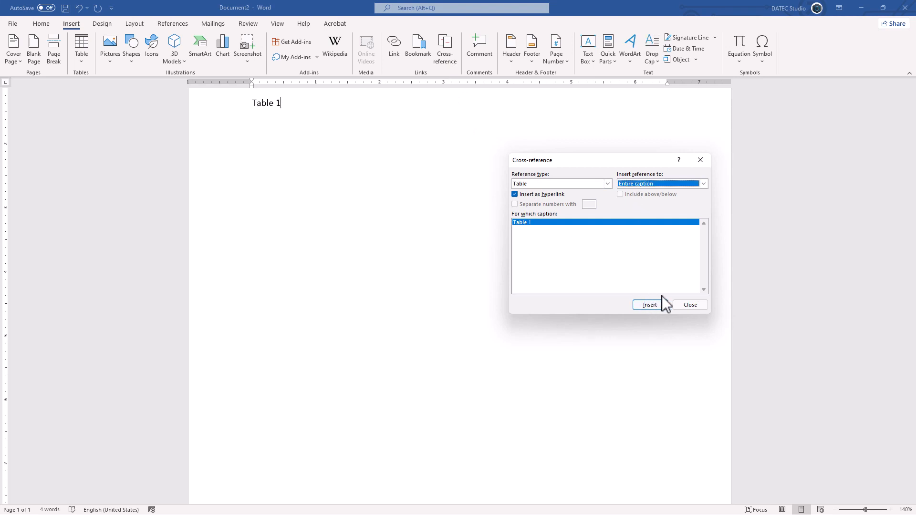
left_click(687, 306)
scroll(296, 211, "up", 2)
scroll(286, 205, "down", 1)
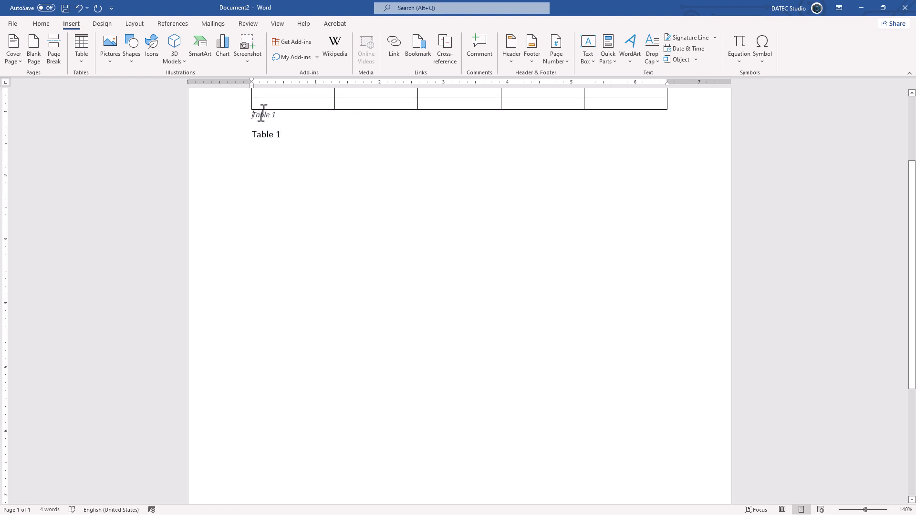
Insert a page break before the Table 1 reference so it moves to page 2
left_click(249, 135)
key("ctrl+Return")
scroll(271, 305, "down", 3)
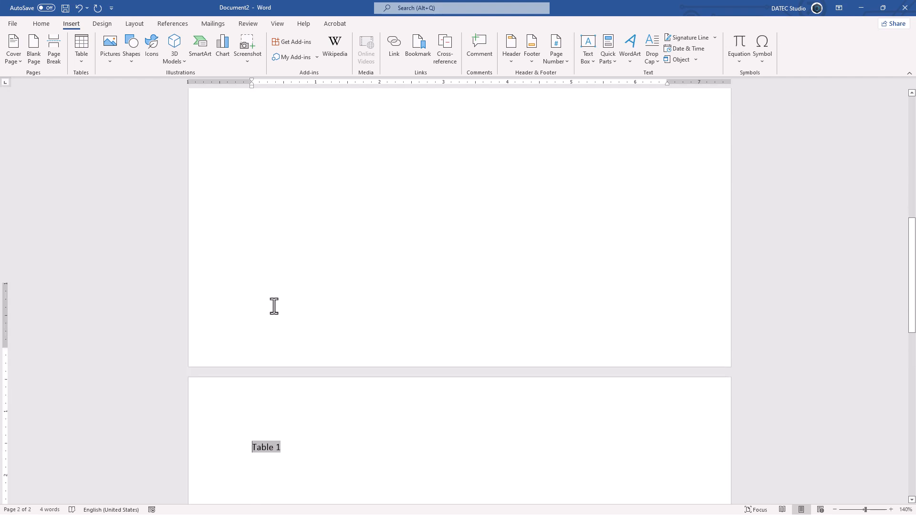
scroll(272, 329, "up", 10)
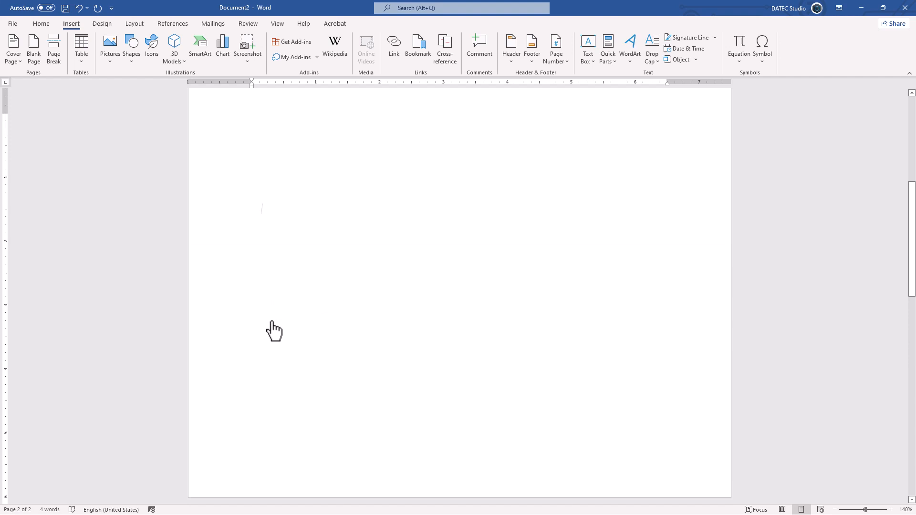
left_click(444, 59)
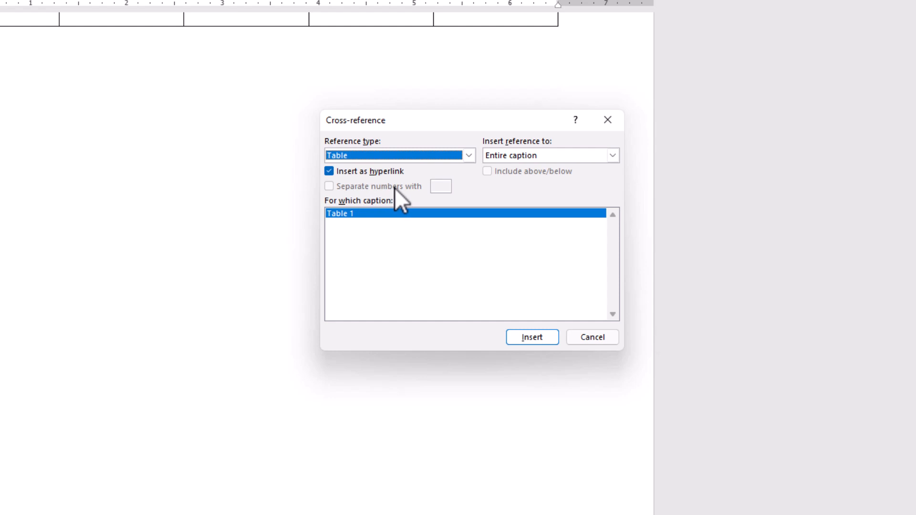
left_click(390, 156)
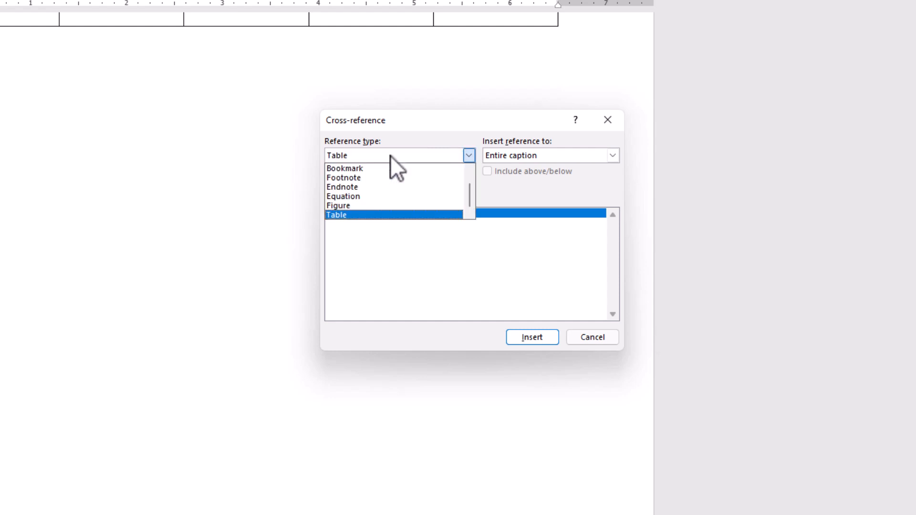
scroll(382, 173, "up", 1)
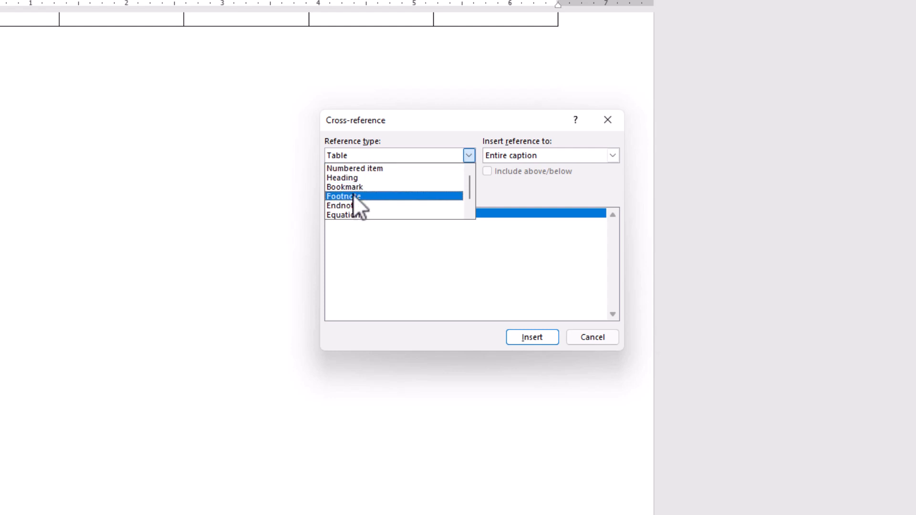
left_click(379, 188)
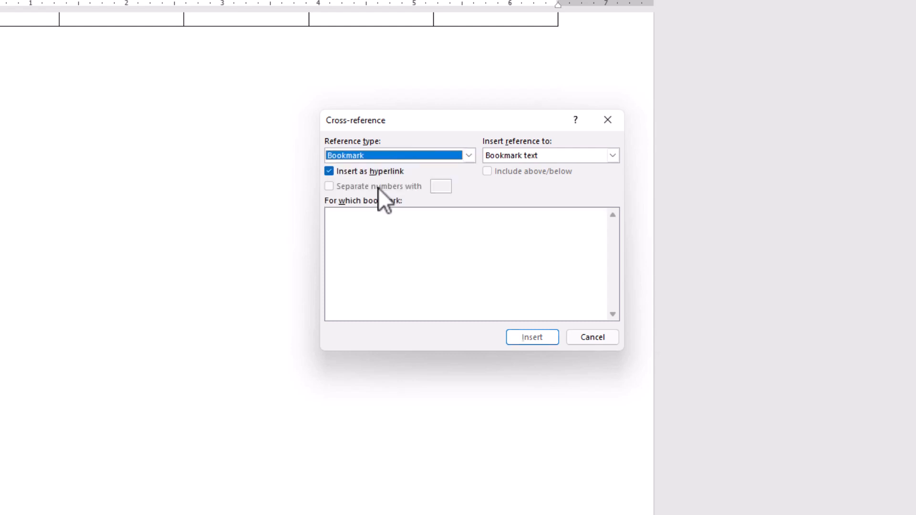
left_click(518, 155)
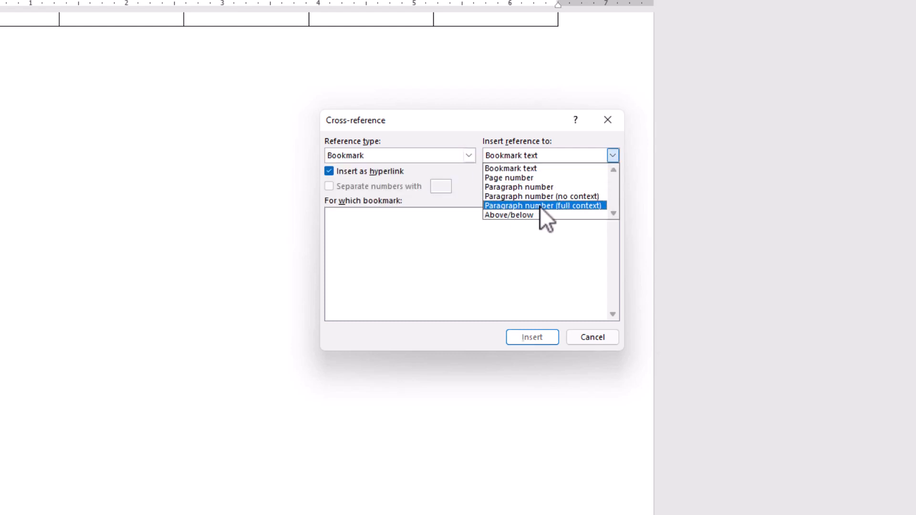
left_click(577, 205)
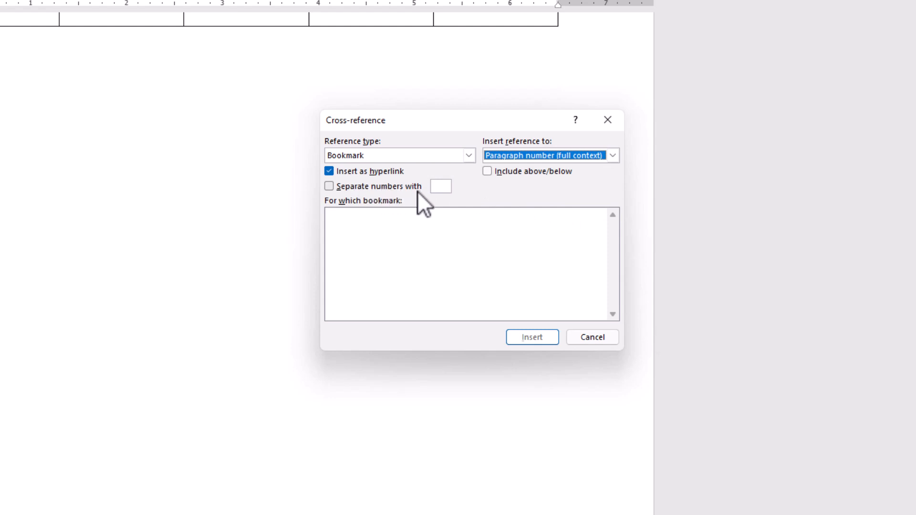
left_click(382, 186)
left_click(437, 187)
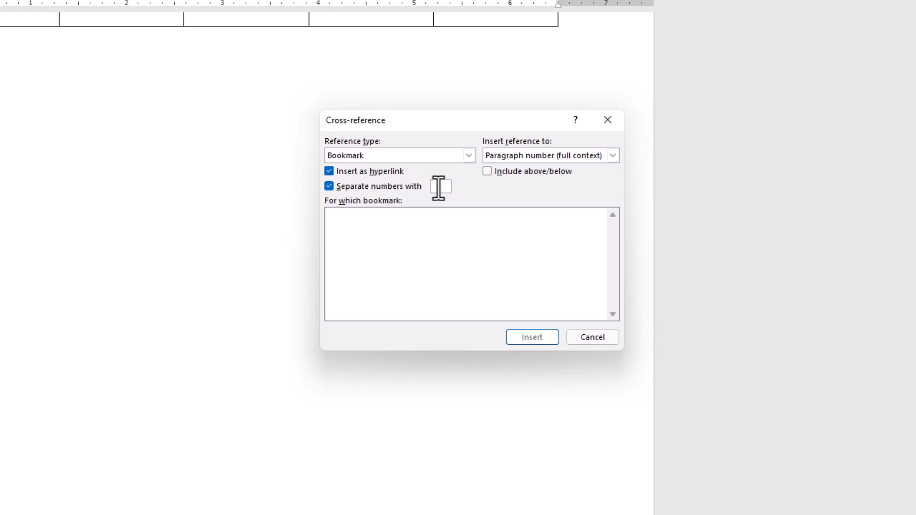
type(",")
left_click(589, 343)
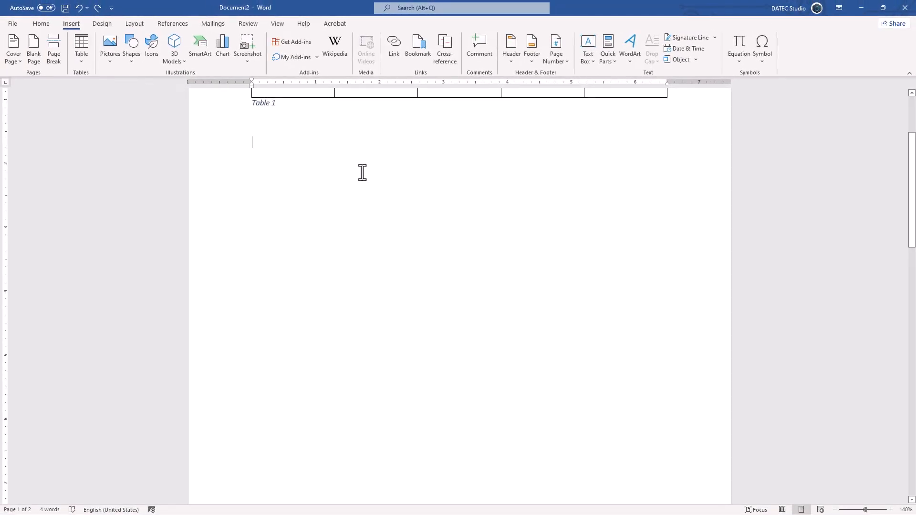
Generate five sample paragraphs with =rand(5,1) and format them as a numbered list 1–5
type("=rand(")
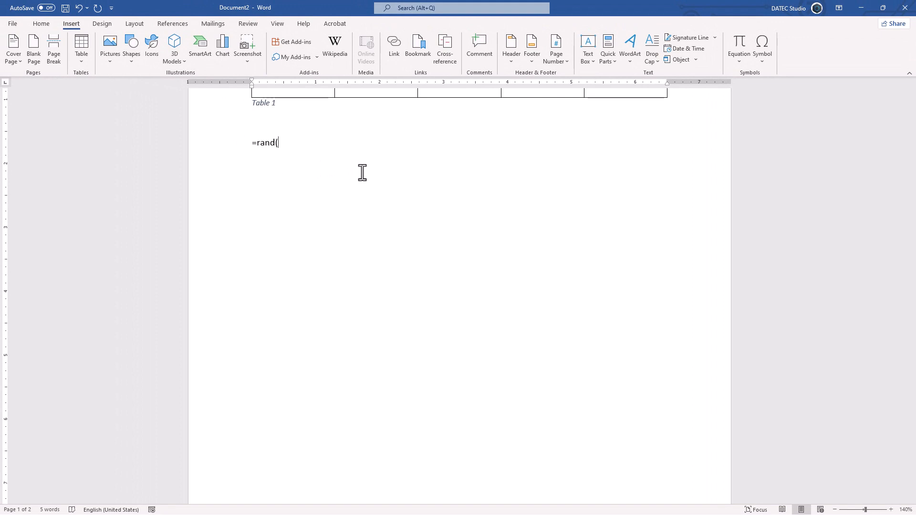
type("5,1)")
key("Return")
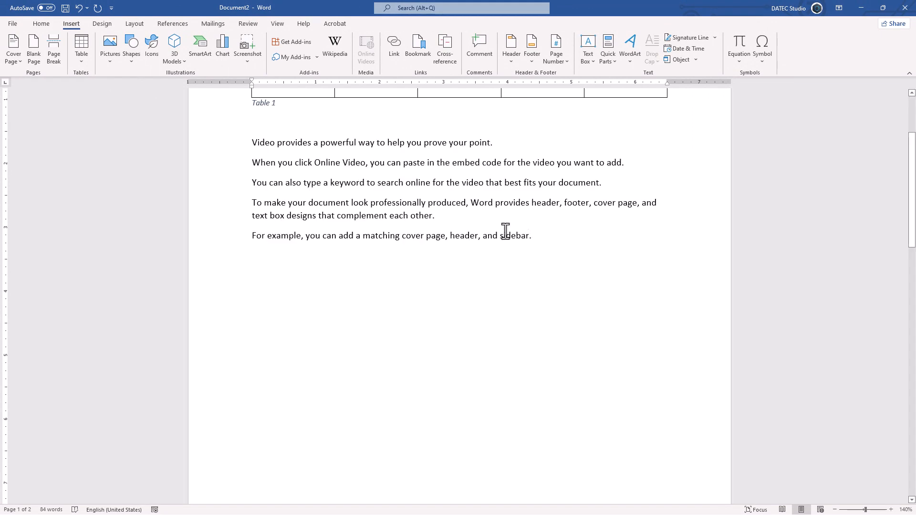
left_click_drag(506, 234, 243, 142)
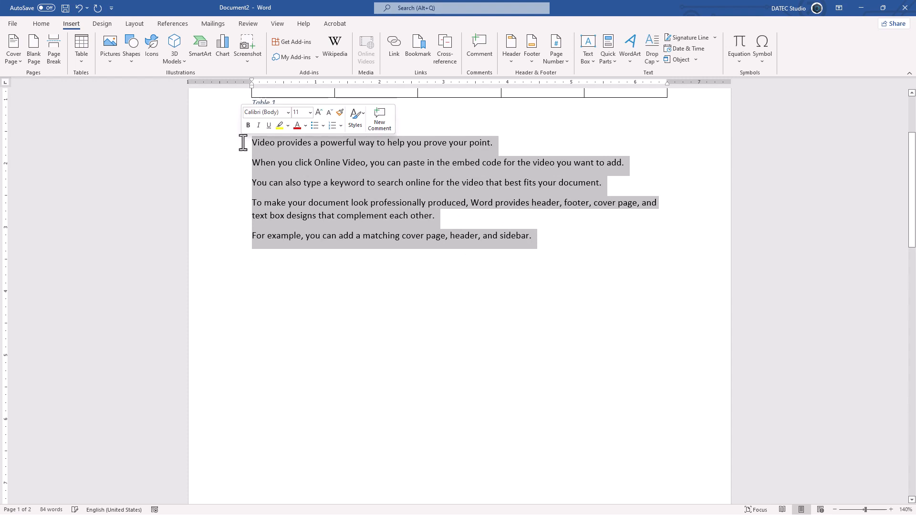
left_click(48, 24)
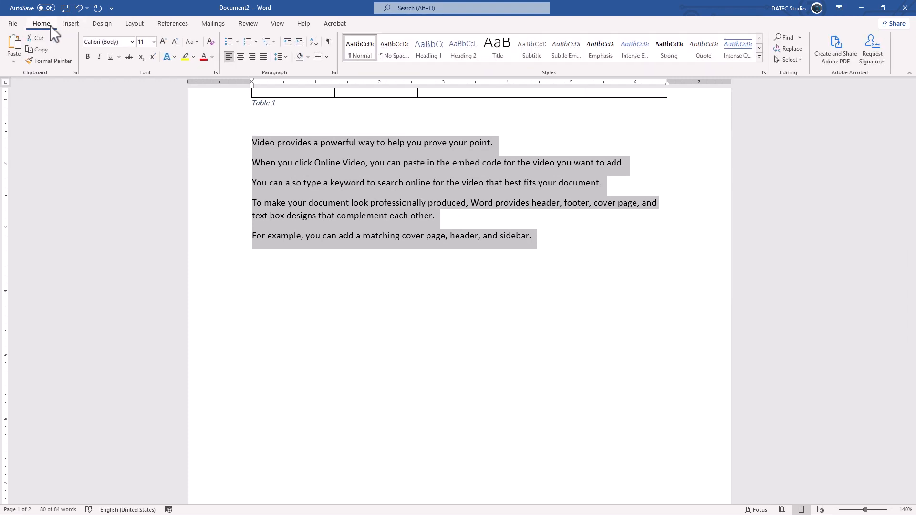
left_click(247, 42)
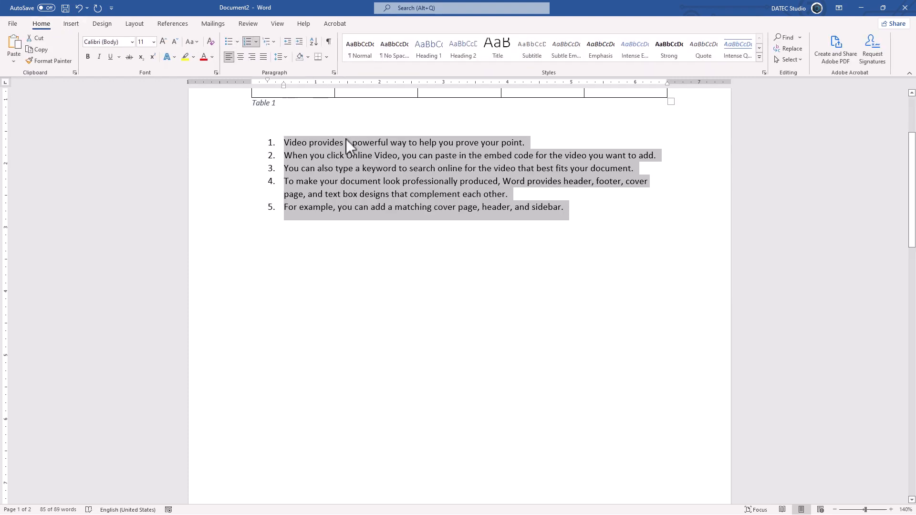
left_click(318, 244)
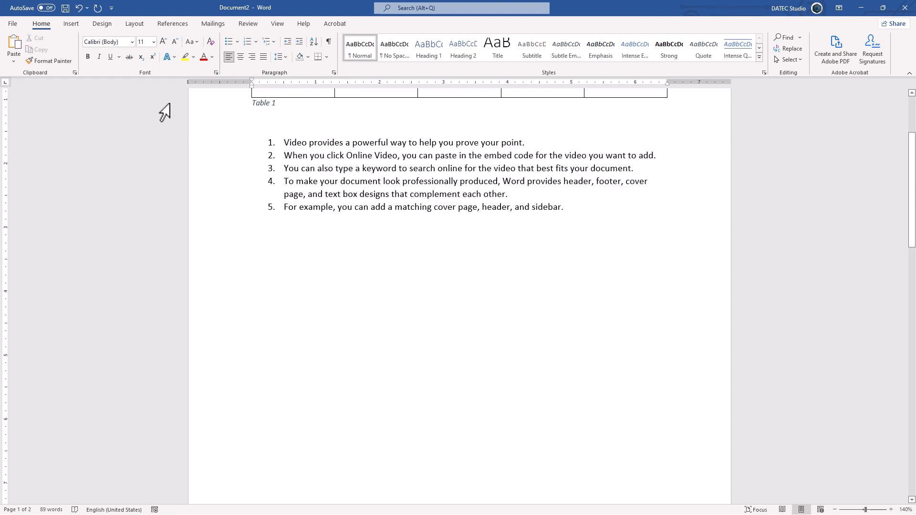
left_click(76, 25)
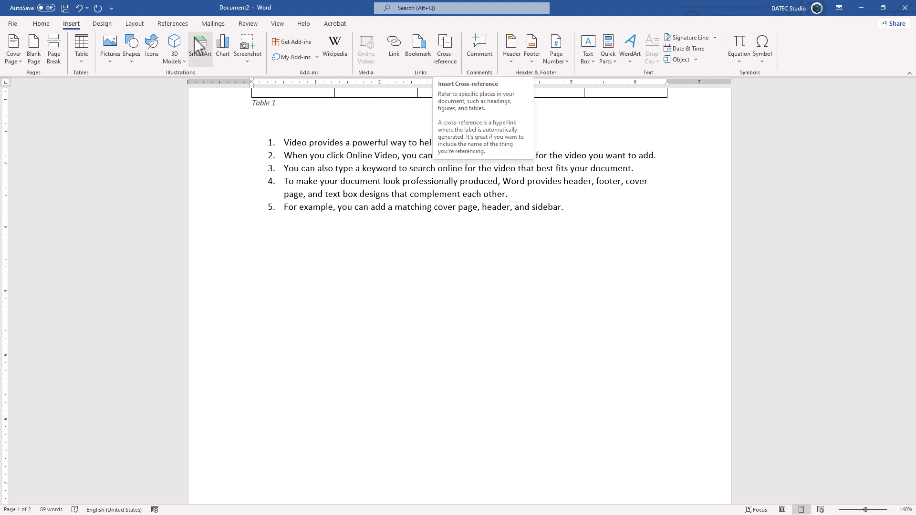
Set up a Numbered item cross-reference showing the full-context paragraph number with a '#' separator
left_click(172, 25)
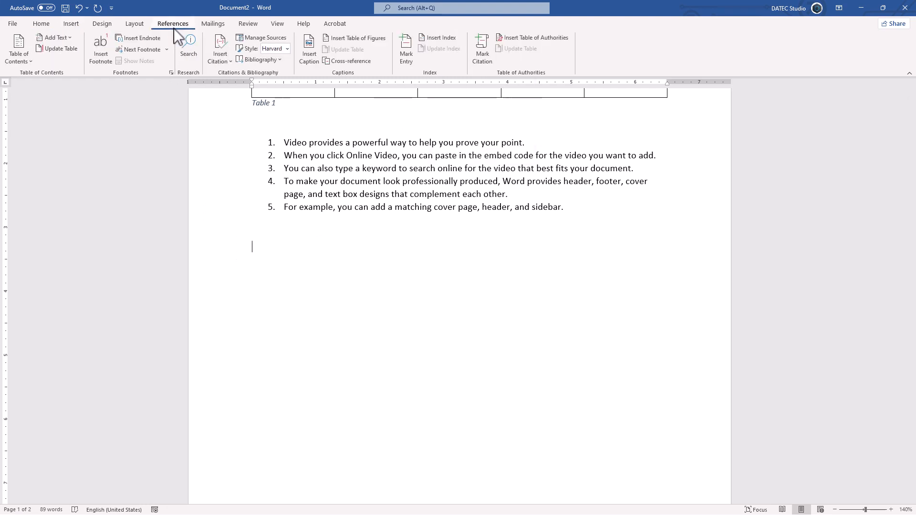
left_click(342, 62)
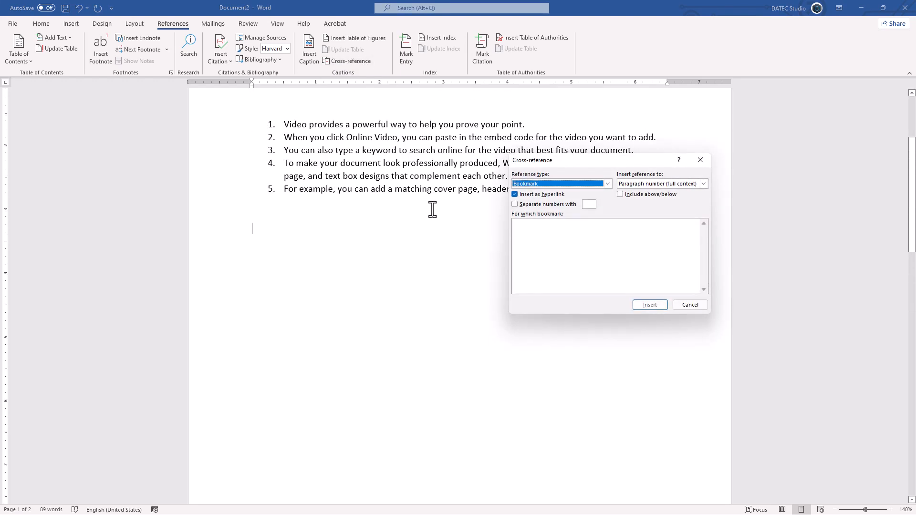
left_click(550, 185)
scroll(545, 196, "up", 1)
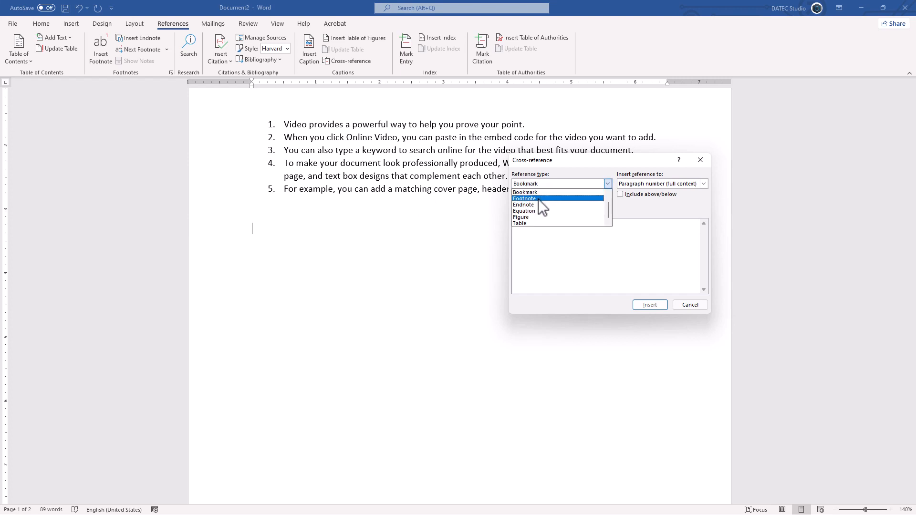
left_click(536, 193)
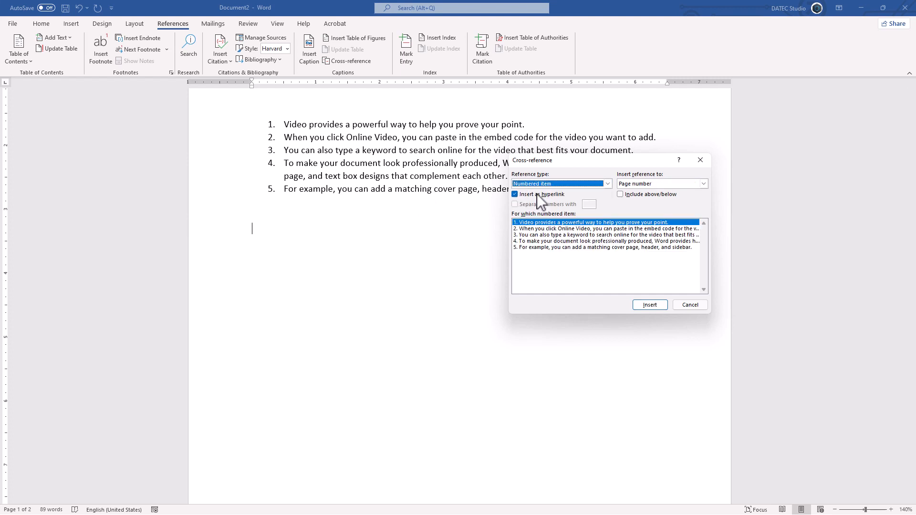
left_click(647, 185)
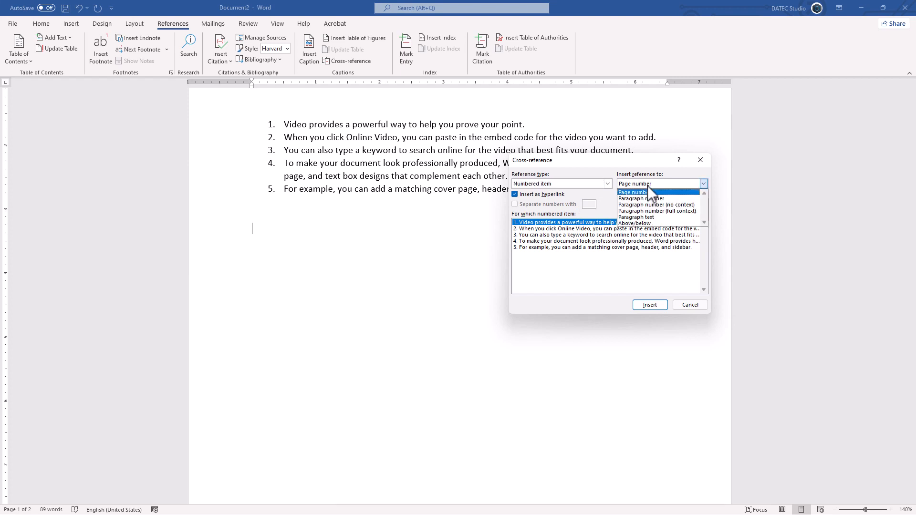
left_click(673, 210)
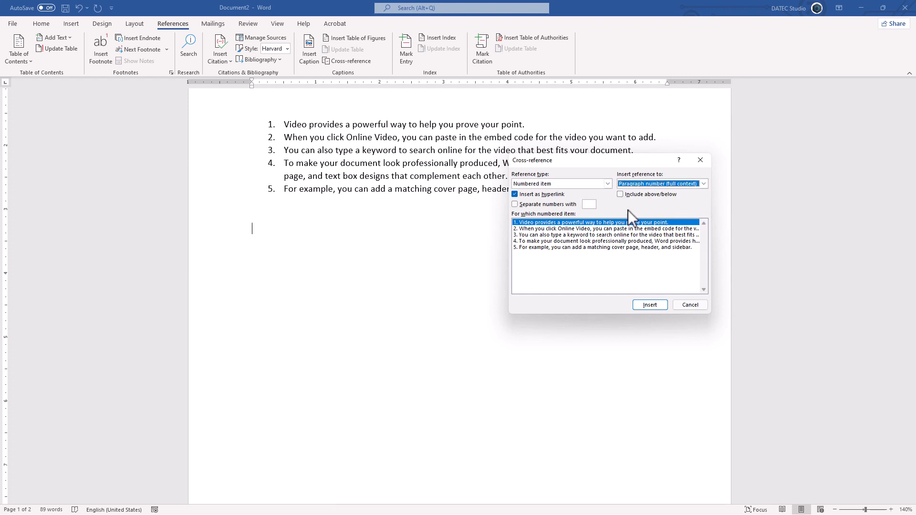
left_click(554, 206)
left_click(594, 205)
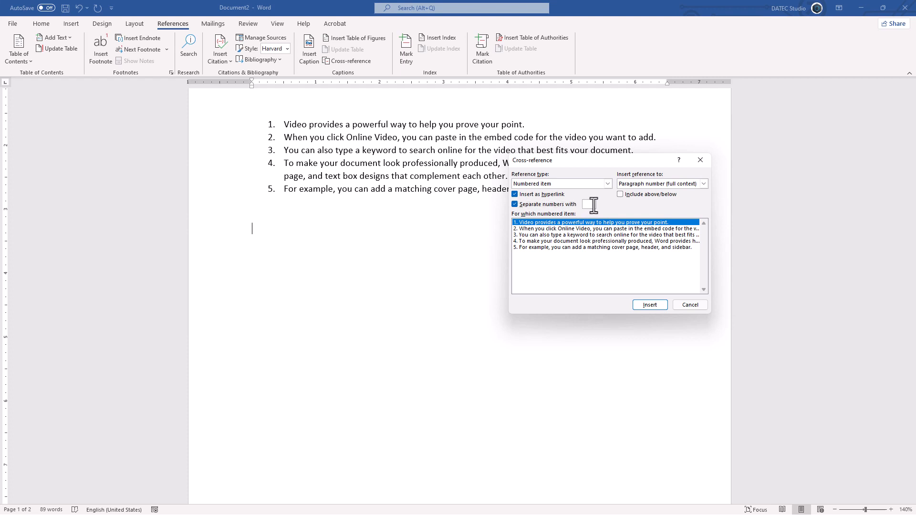
type("#")
Insert the reference to item 1 twice, close the dialog, then delete and undo the result
left_click(650, 305)
left_click(649, 305)
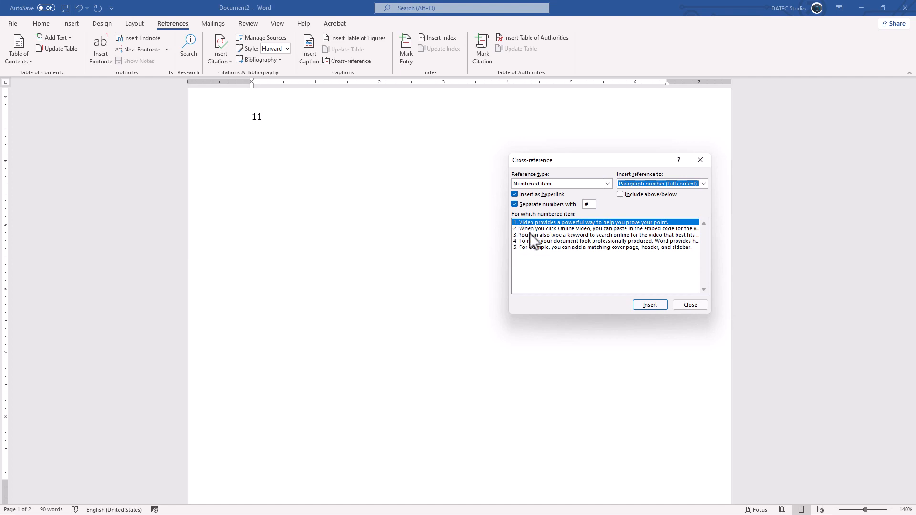
left_click(689, 305)
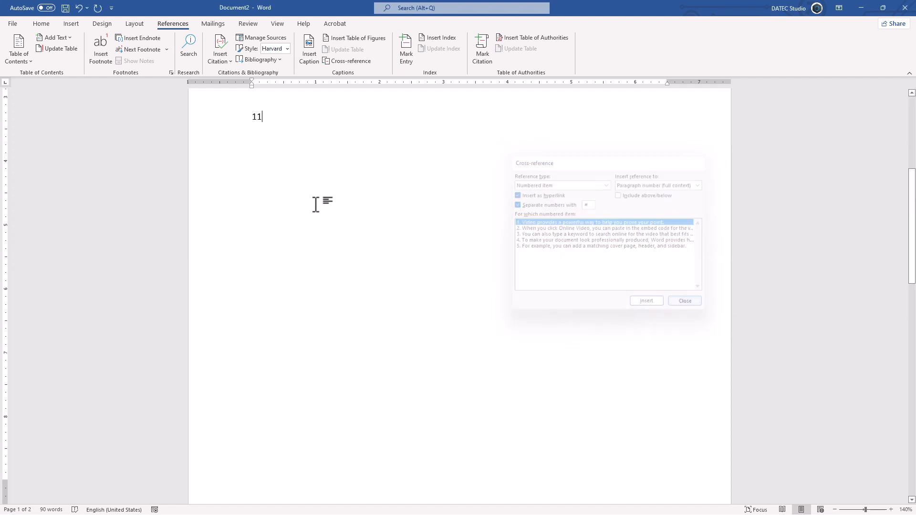
key("BackSpace")
key("BackSpace")
key("BackSpace")
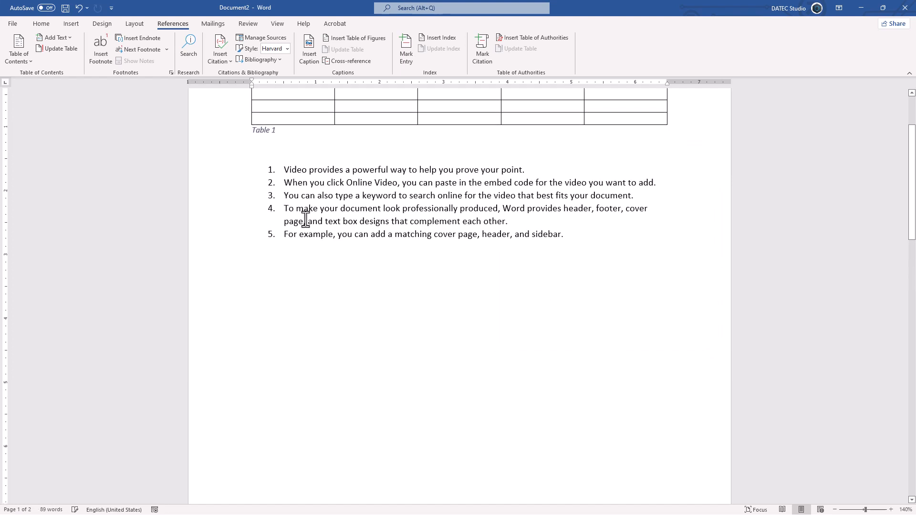
key("ctrl+z")
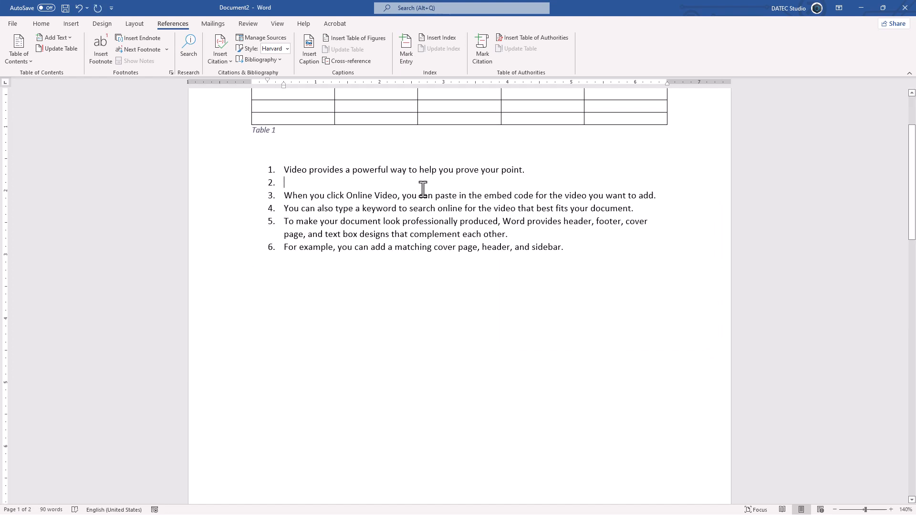
Delete the empty list item and demote items 2–4 to sub-items a–c
key("BackSpace")
left_click_drag(229, 184, 229, 217)
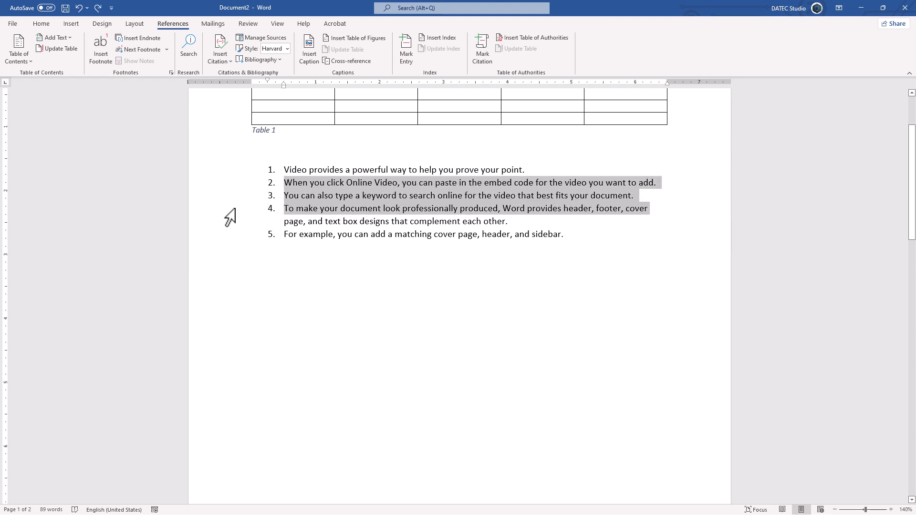
left_click(49, 24)
left_click(299, 42)
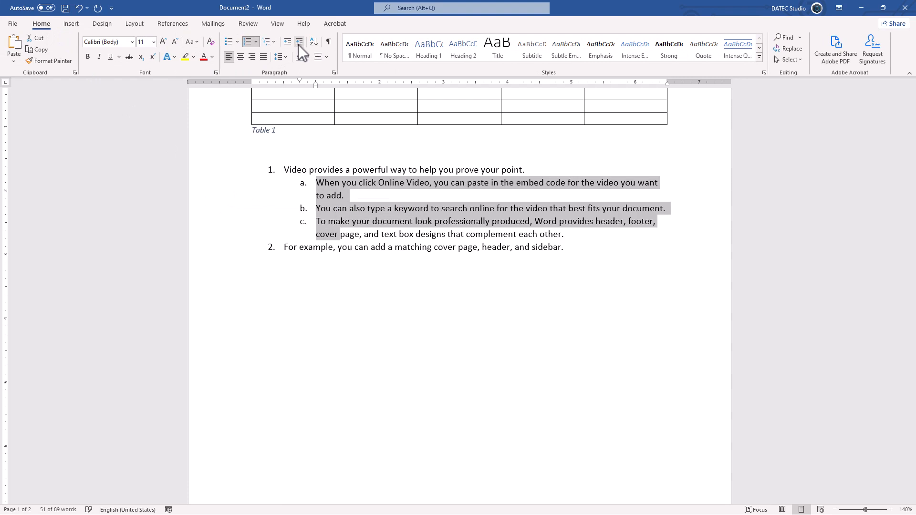
left_click(289, 210)
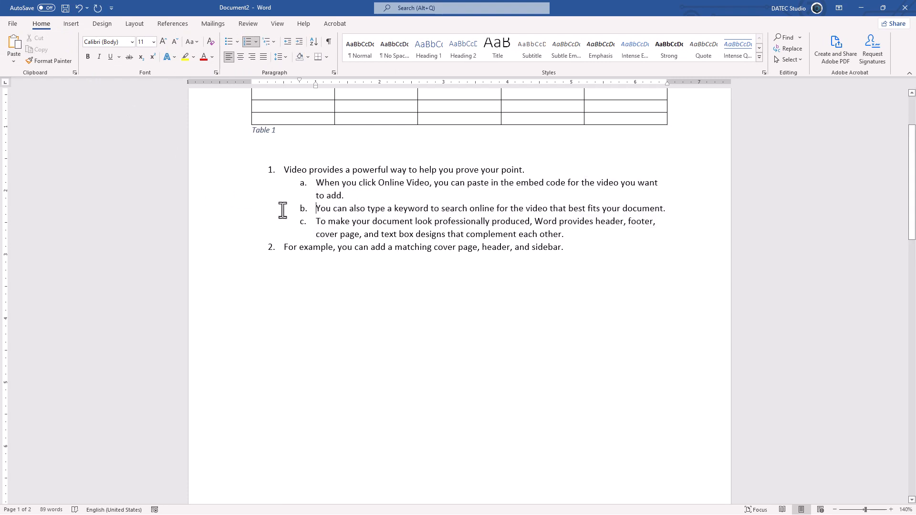
Demote sub-items b and c one more level to become items i and ii
left_click_drag(231, 220, 232, 209)
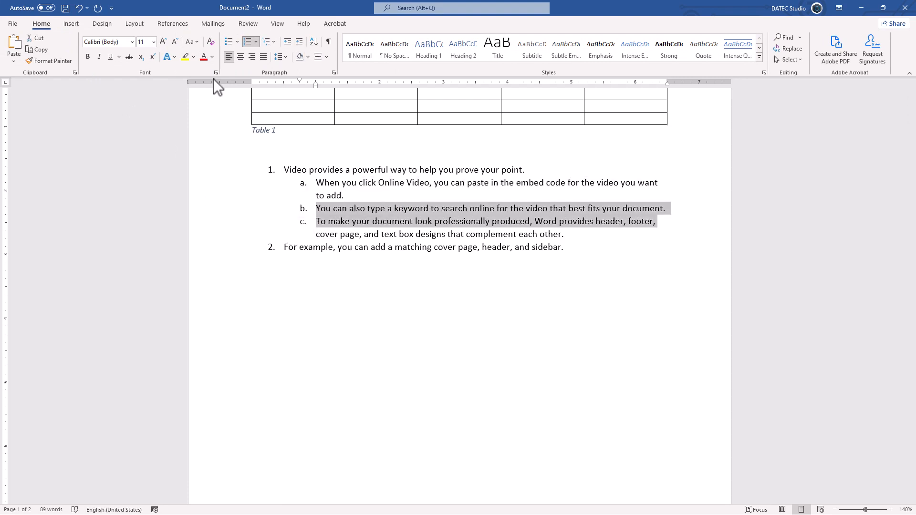
left_click(299, 42)
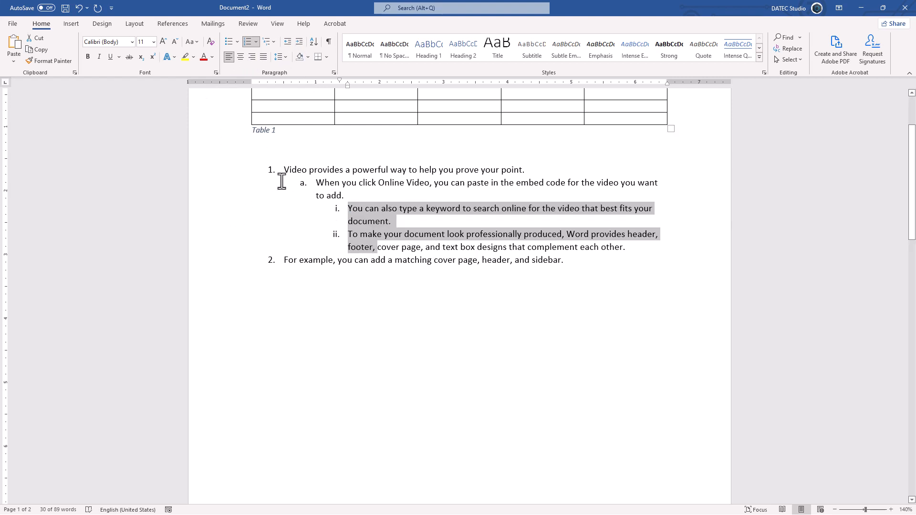
left_click(268, 301)
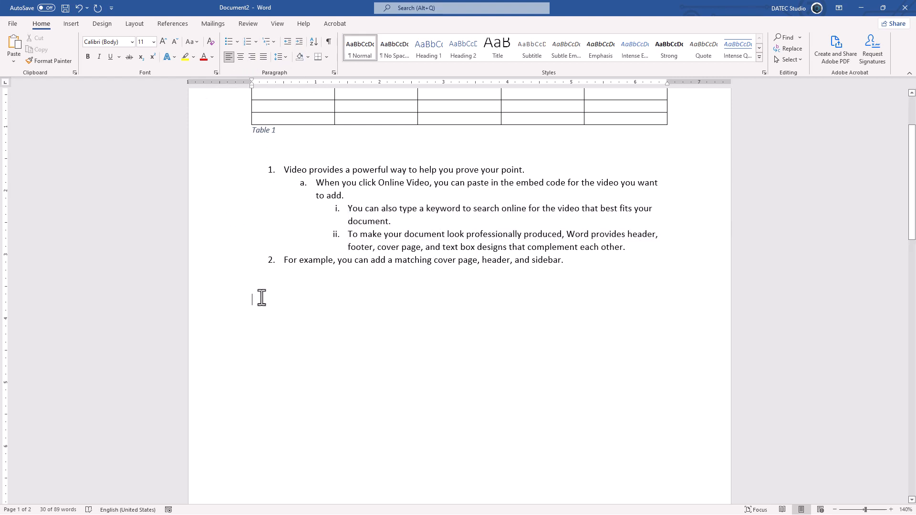
left_click(70, 24)
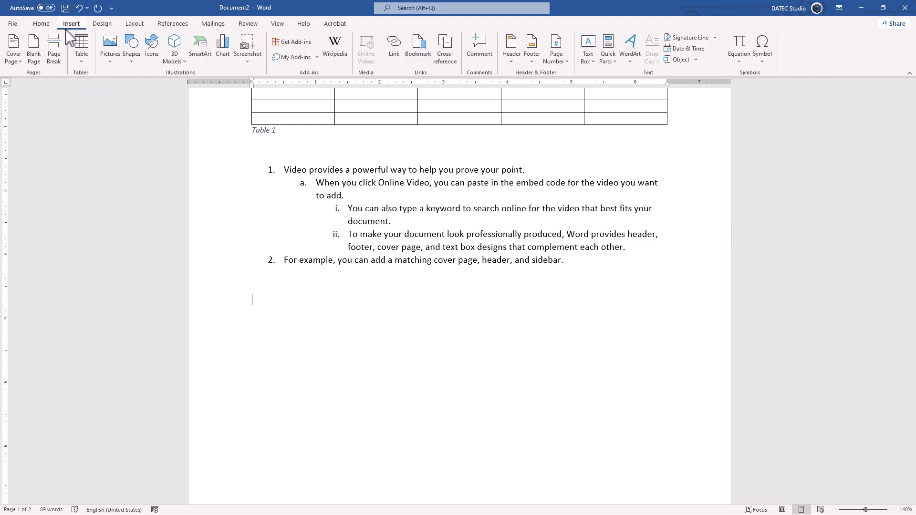
Insert a full-context reference to sub-item i with '#' separators, reading '1. #a. #i'
left_click(444, 54)
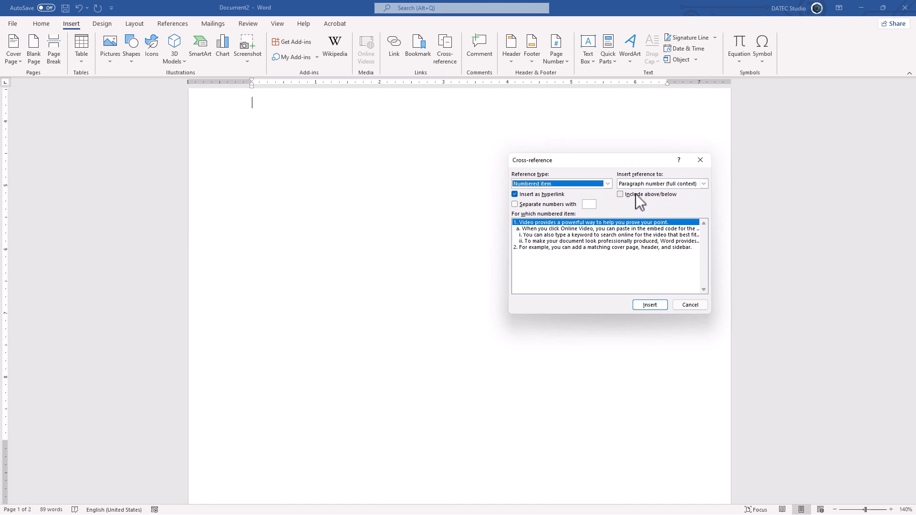
left_click(544, 205)
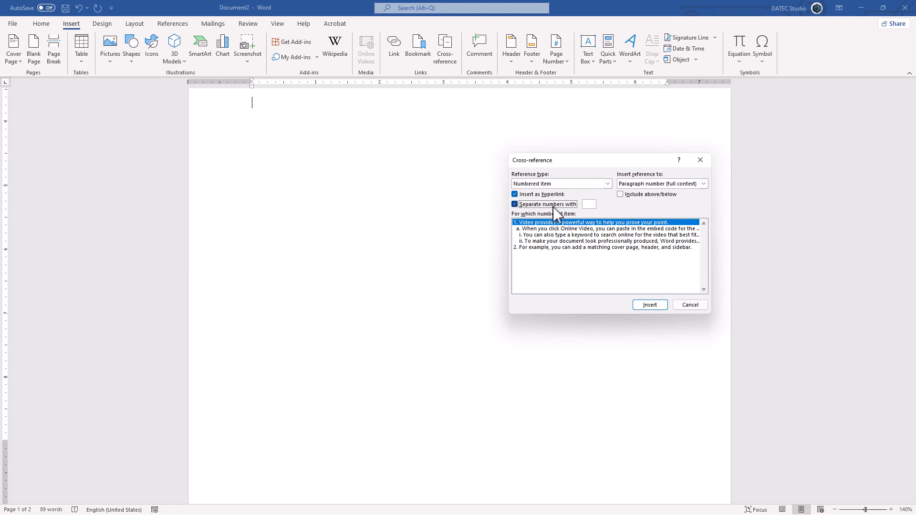
left_click(591, 206)
type("#")
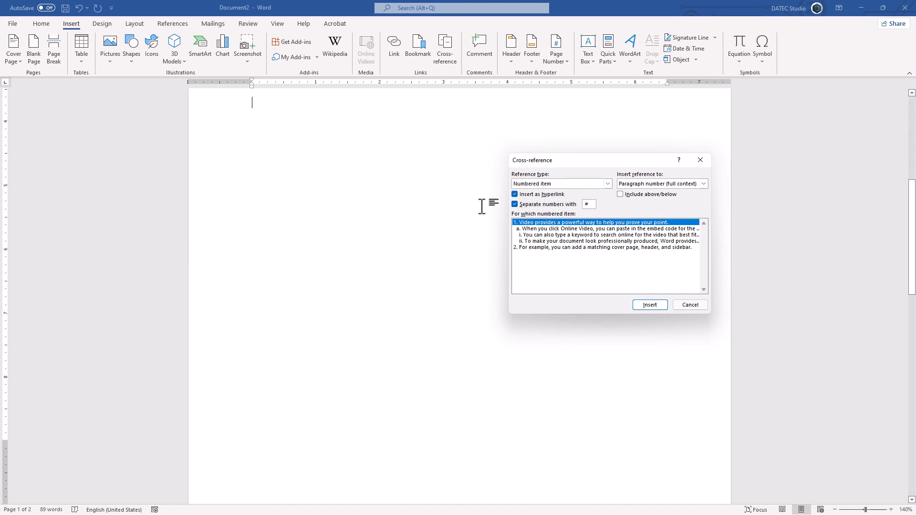
left_click(542, 234)
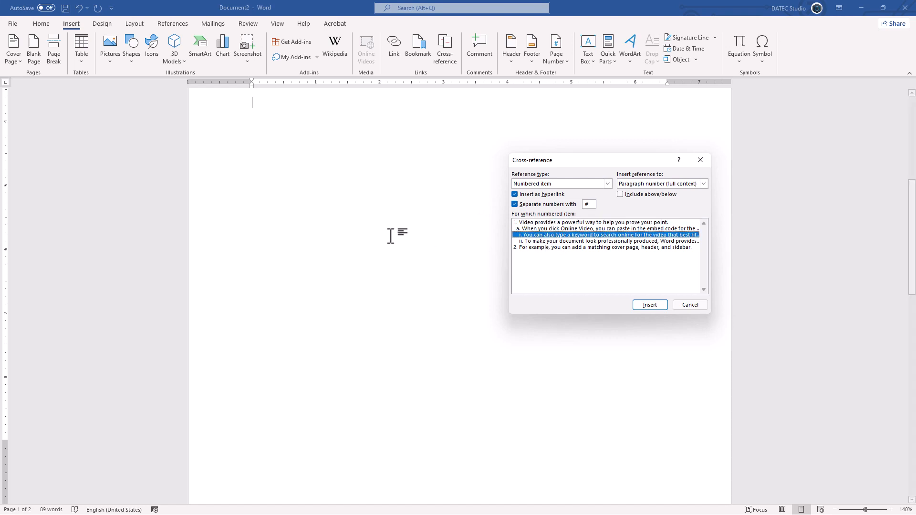
scroll(334, 224, "up", 3)
left_click(642, 303)
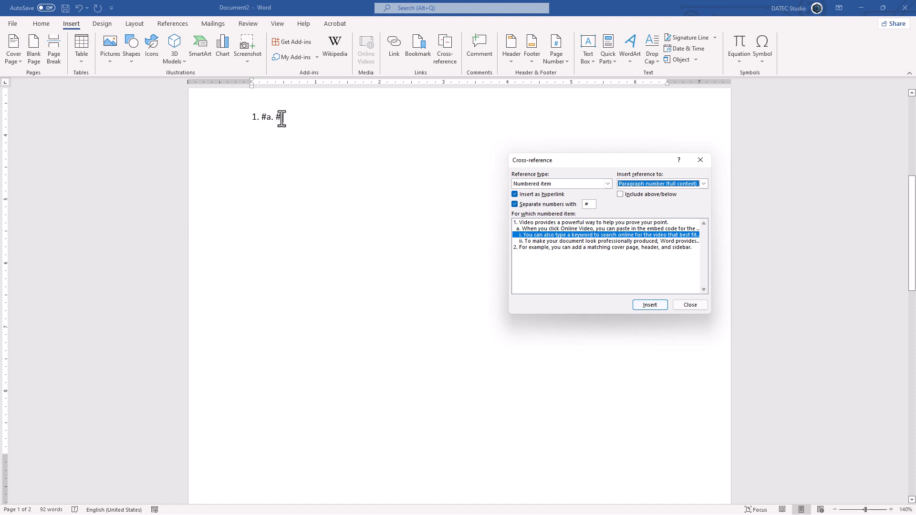
Insert a second reference to sub-item i without separators, reading '1.a.i', and close
left_click(526, 203)
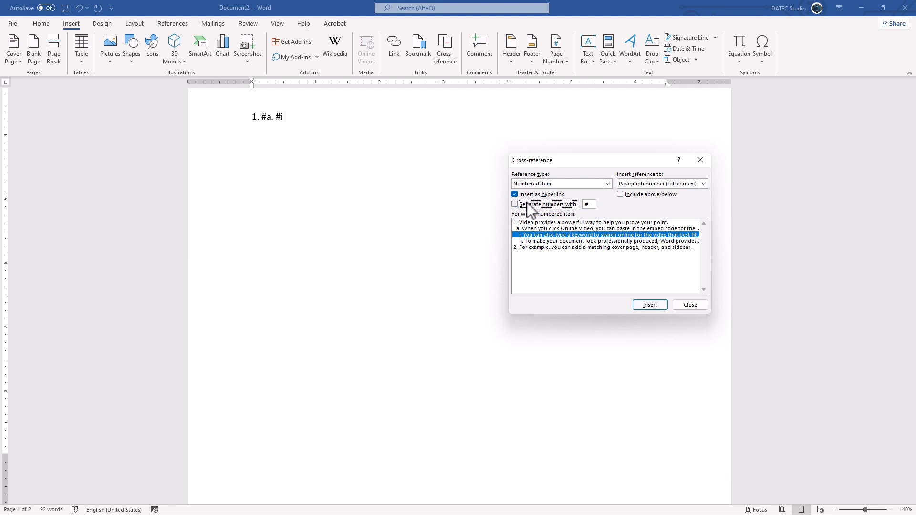
left_click(649, 305)
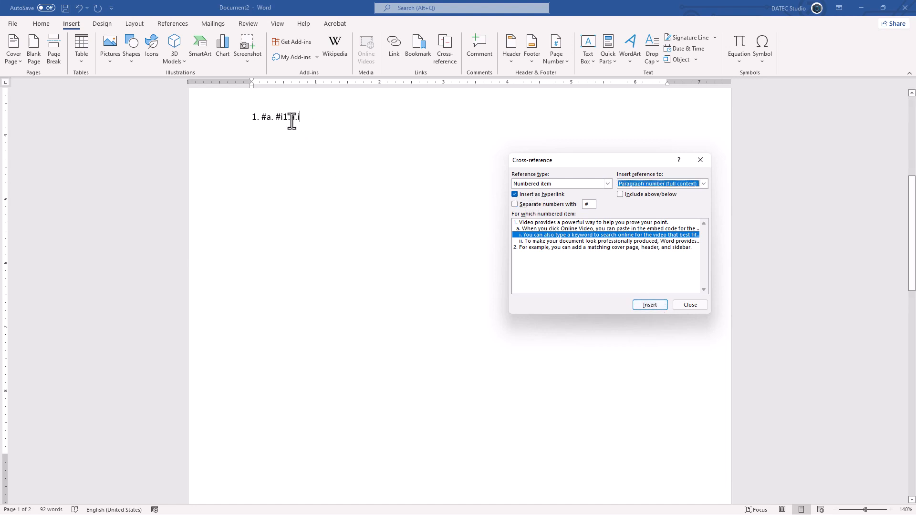
left_click(688, 303)
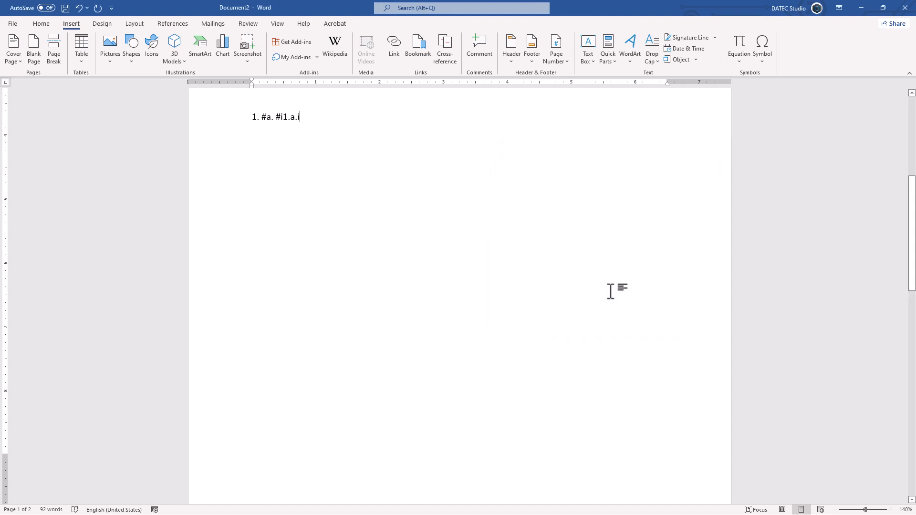
scroll(290, 240, "up", 5)
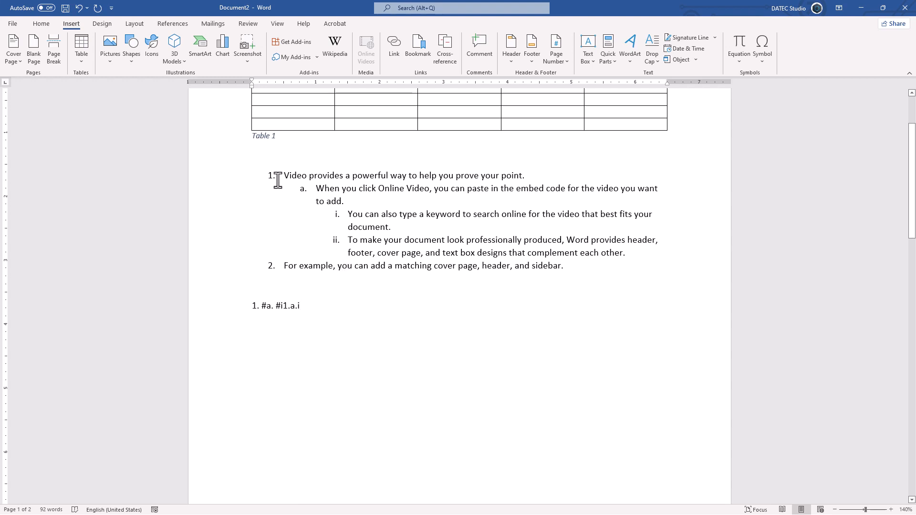
Under the Table 1 caption, insert an Above/below cross-reference to list item 1, reading 'below'
left_click(281, 158)
scroll(281, 158, "down", 1)
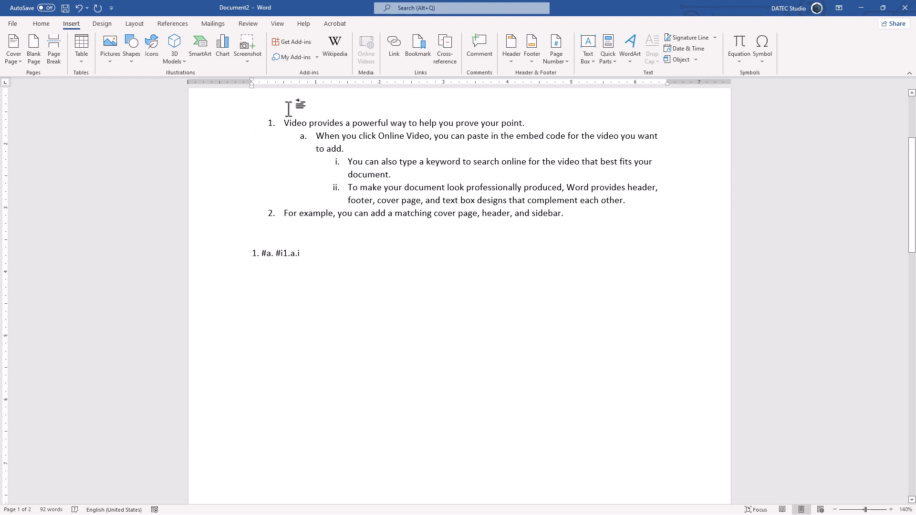
left_click(444, 52)
left_click(548, 185)
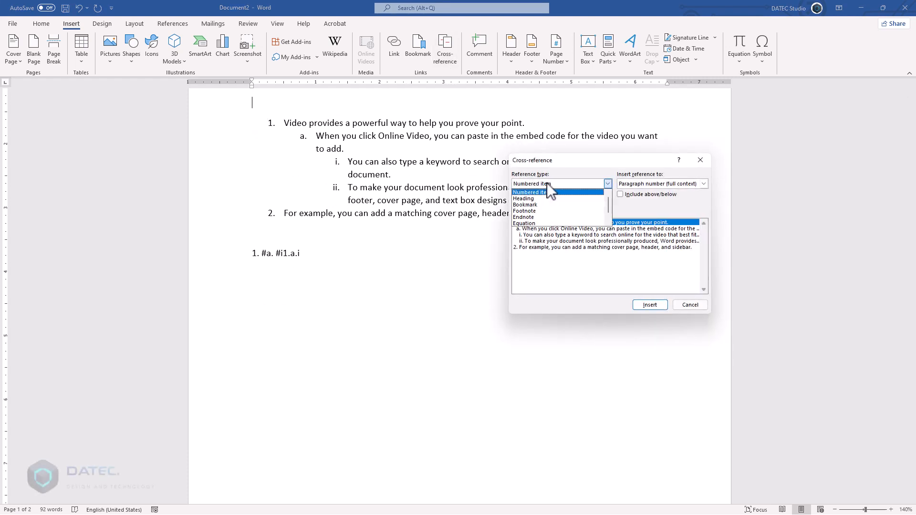
left_click(549, 193)
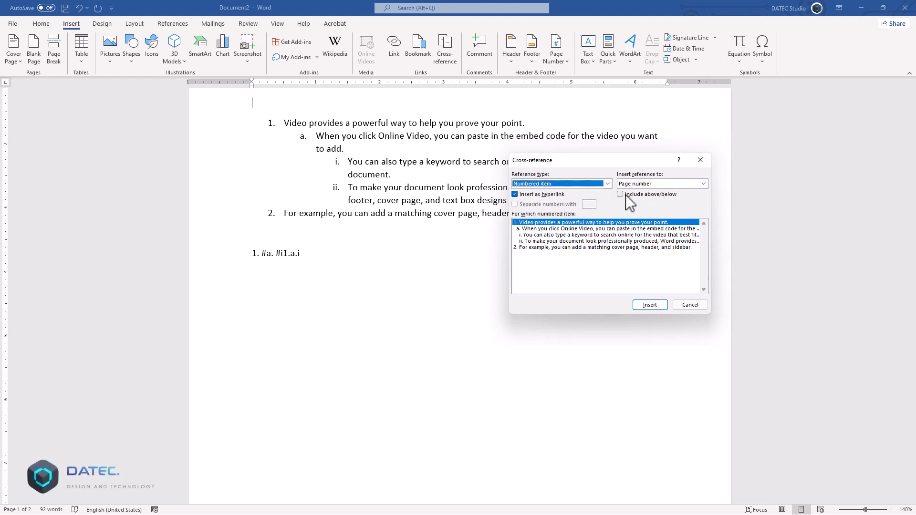
left_click(658, 185)
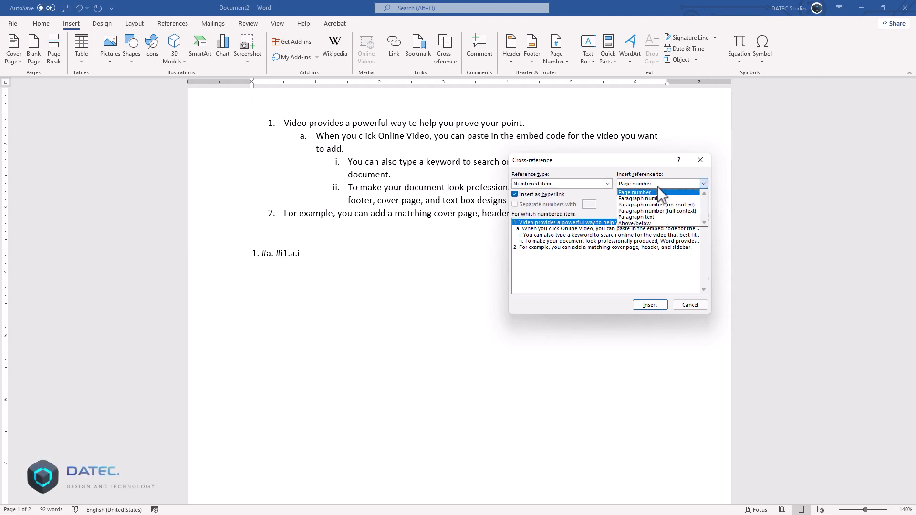
left_click(640, 223)
left_click(646, 305)
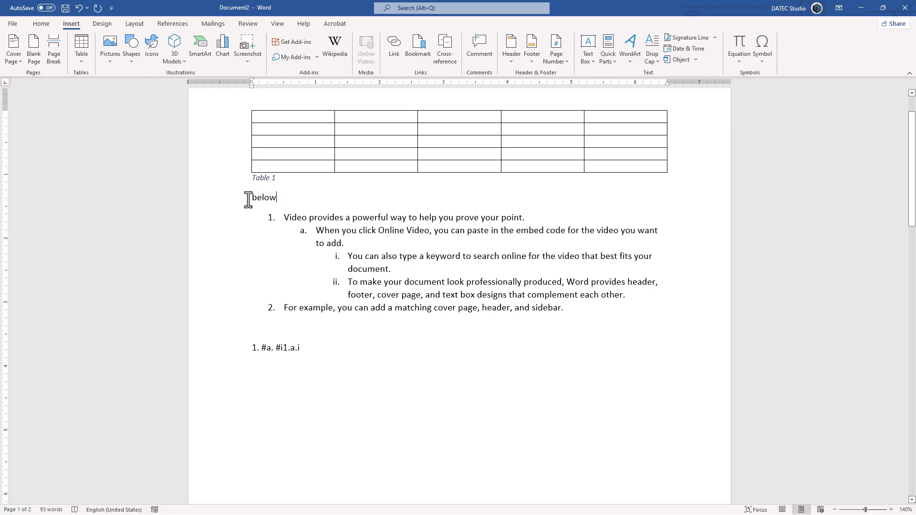
Move the 'below' reference line to the end of the list, making it item 3
right_click(264, 198)
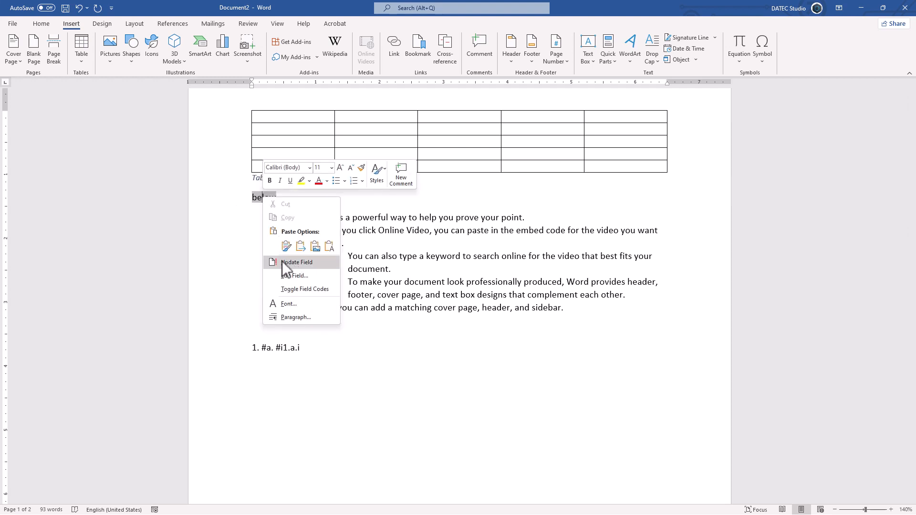
left_click(243, 199)
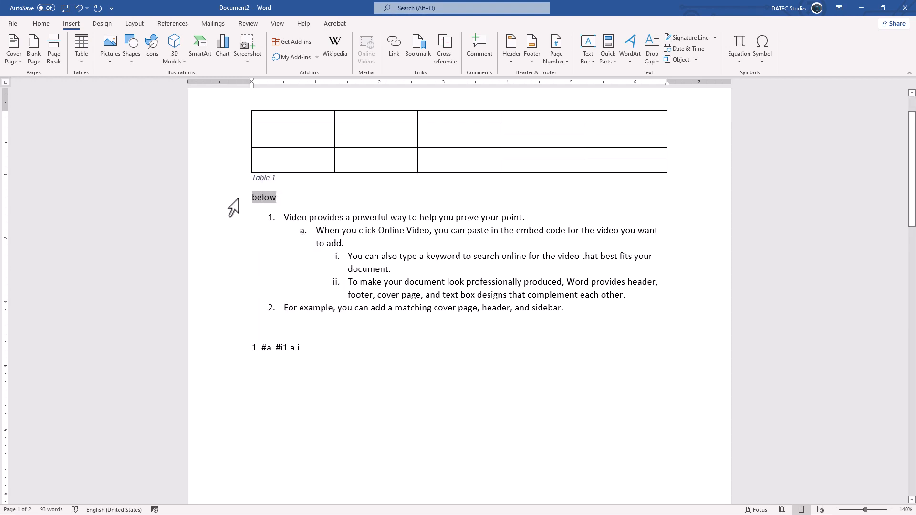
left_click(237, 199)
left_click_drag(263, 200, 248, 336)
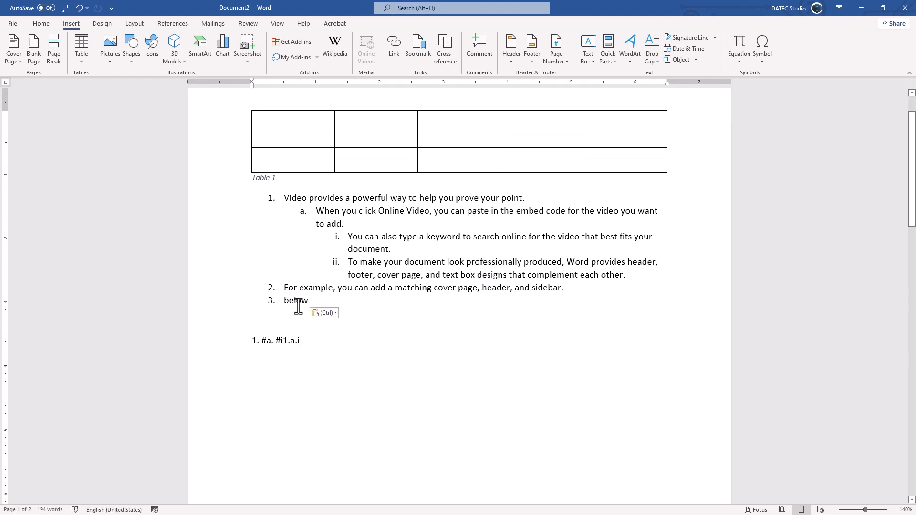
Refresh the moved reference with Update Field and F9, undoing each refresh
right_click(298, 305)
left_click(316, 368)
key("ctrl+z")
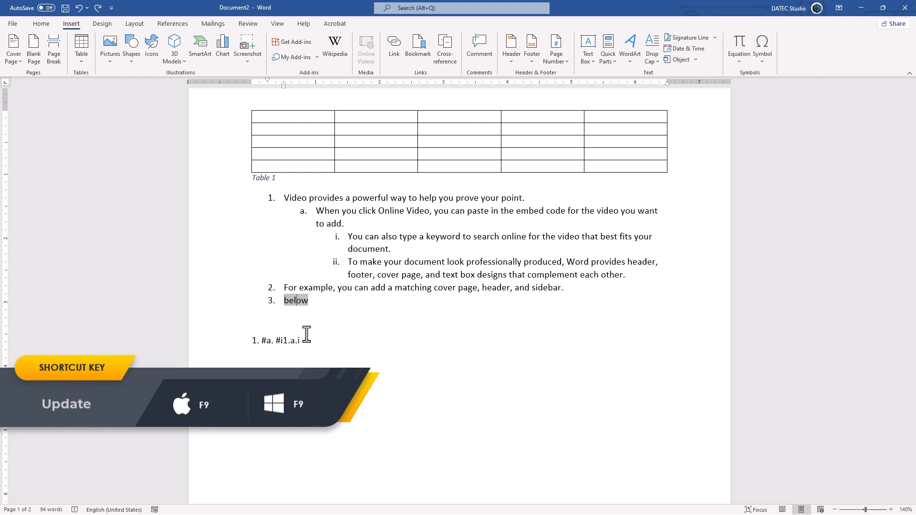
key("F9")
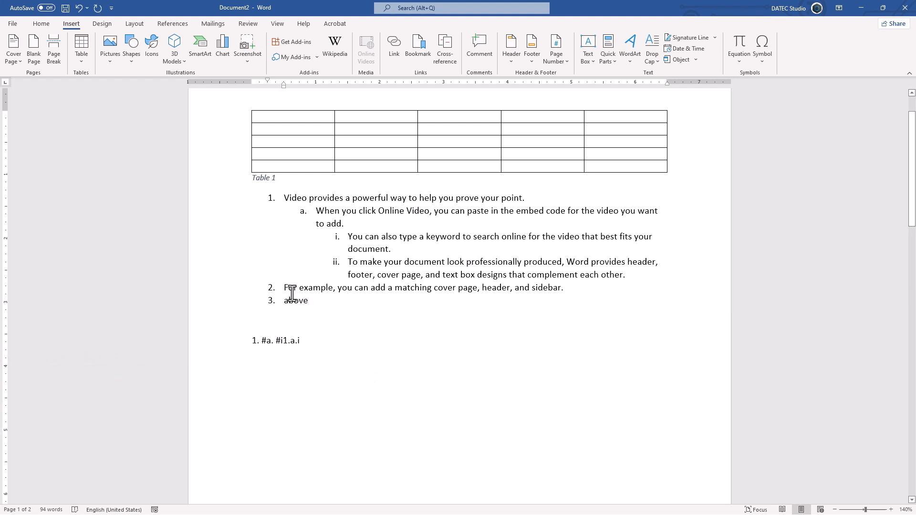
key("ctrl+z")
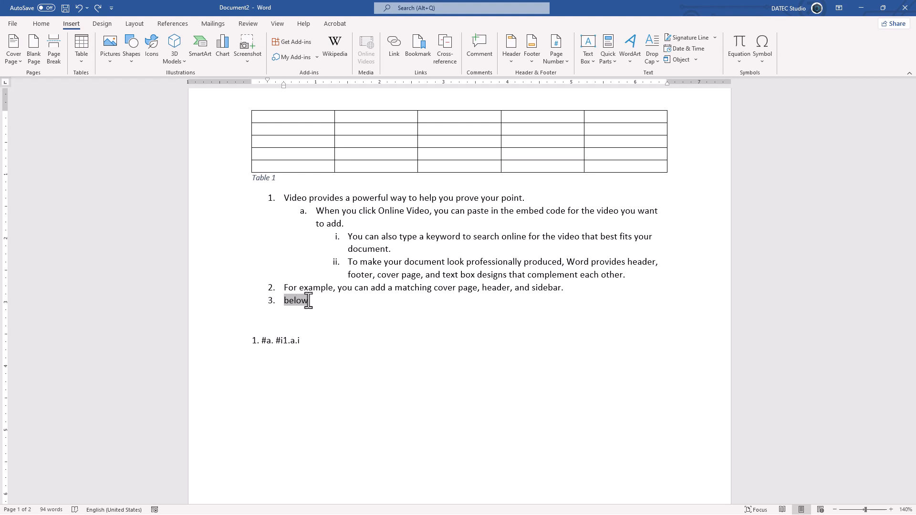
Refresh all fields in the document, undo it, and add an empty line at the end
key("ctrl+a")
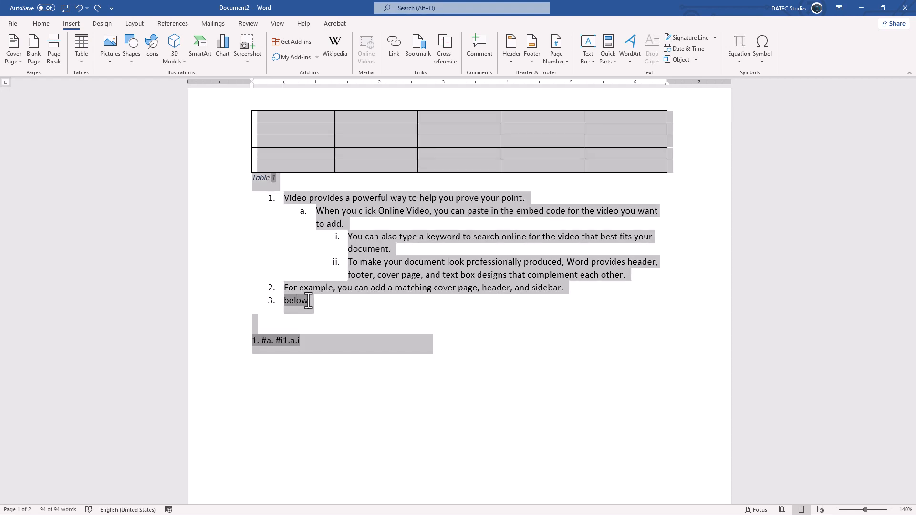
key("F9")
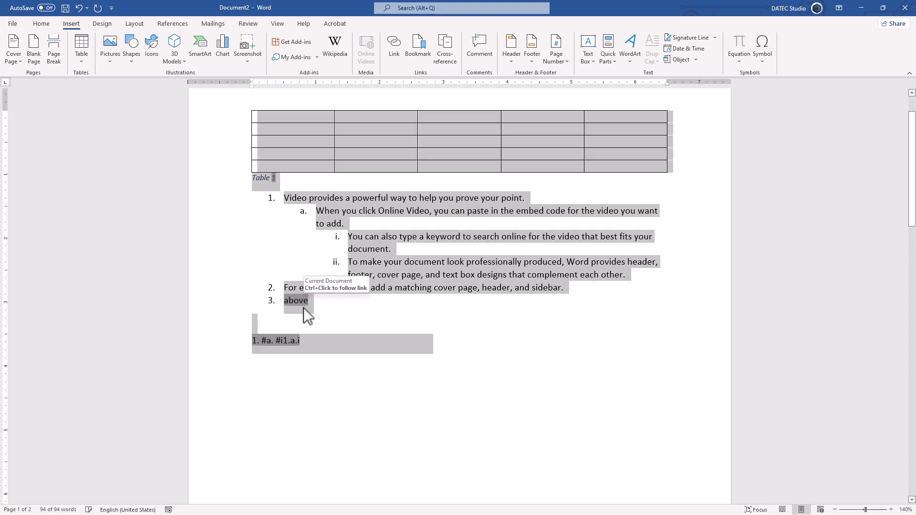
key("ctrl+z")
left_click(290, 296)
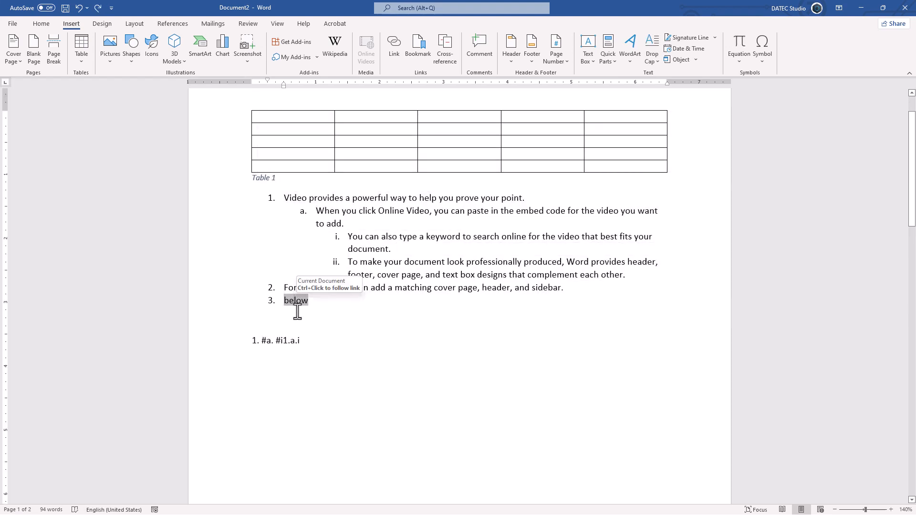
left_click(311, 343)
key("Return")
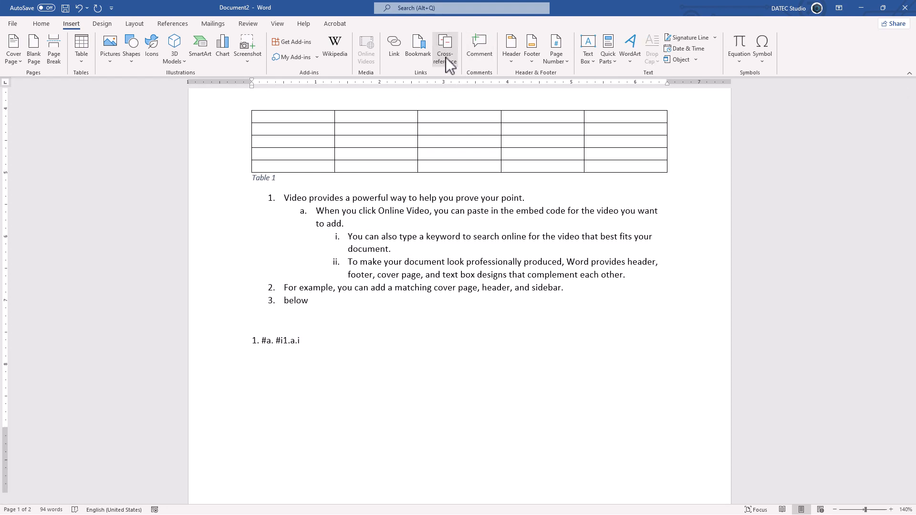
Insert another above/below cross-reference to list item 1, undoing a first misplaced move of it
left_click(445, 49)
left_click(656, 308)
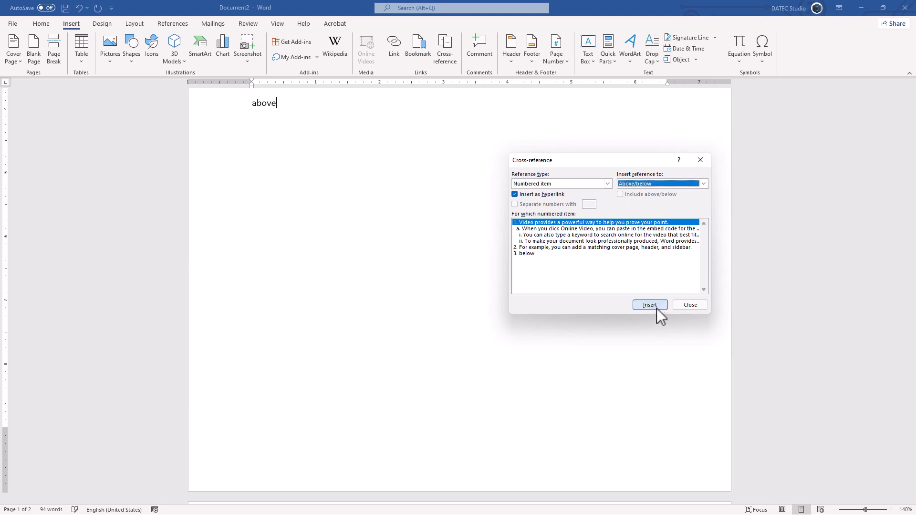
scroll(296, 316, "up", 3)
left_click(685, 305)
scroll(406, 321, "up", 2)
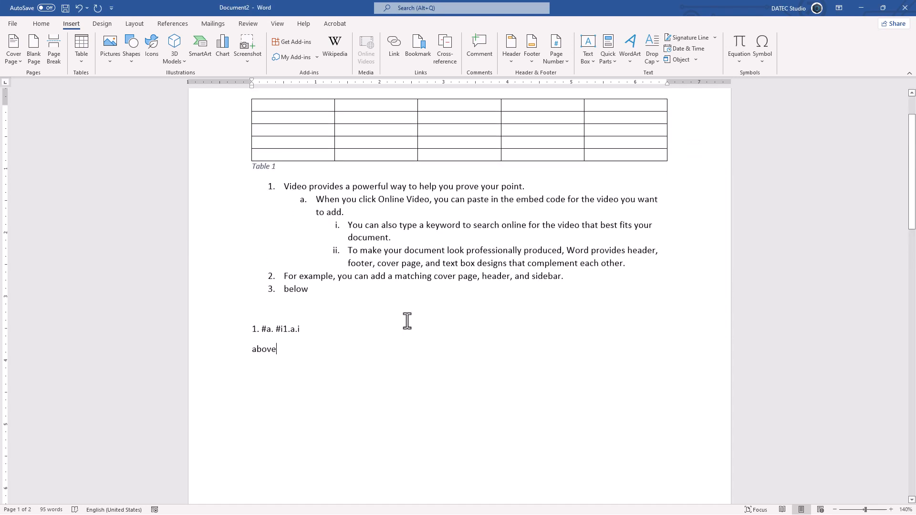
left_click(248, 354)
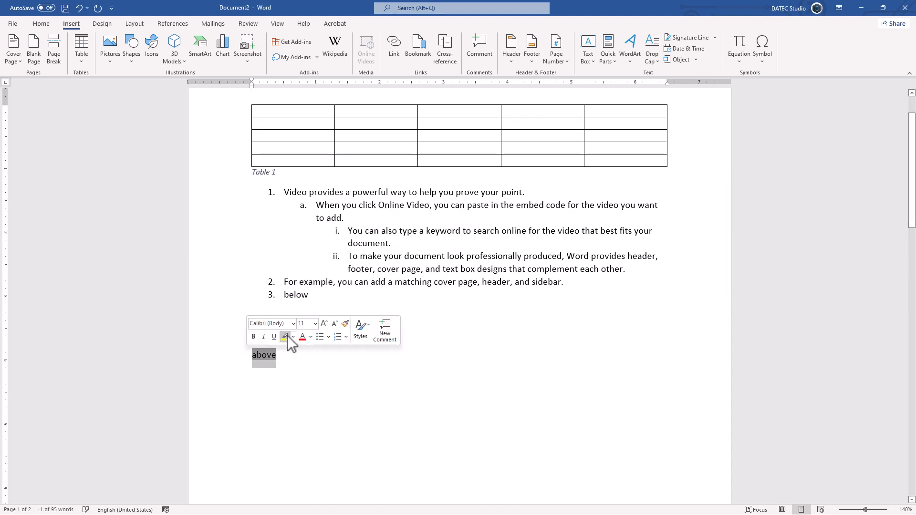
left_click_drag(263, 351, 250, 184)
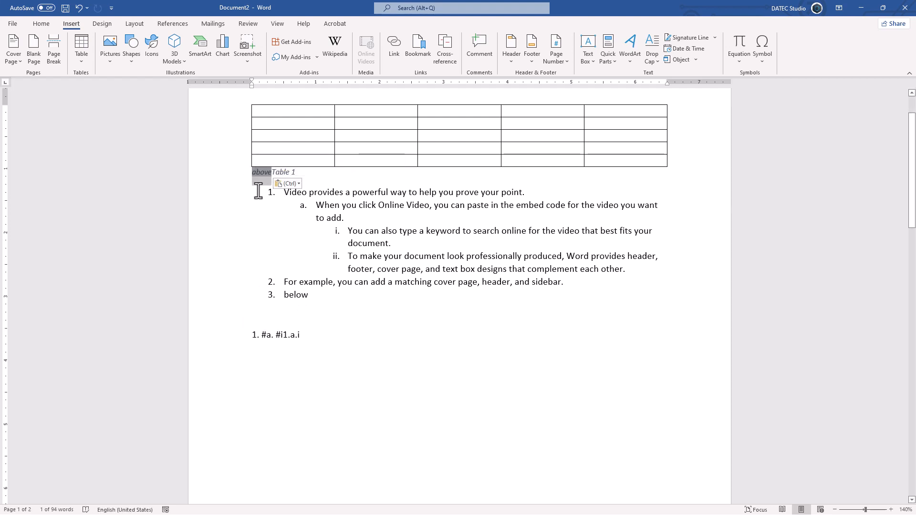
key("ctrl+z")
Add a blank line after the Table 1 caption and drag the 'above' reference under it
left_click(288, 178)
key("Return")
key("Return")
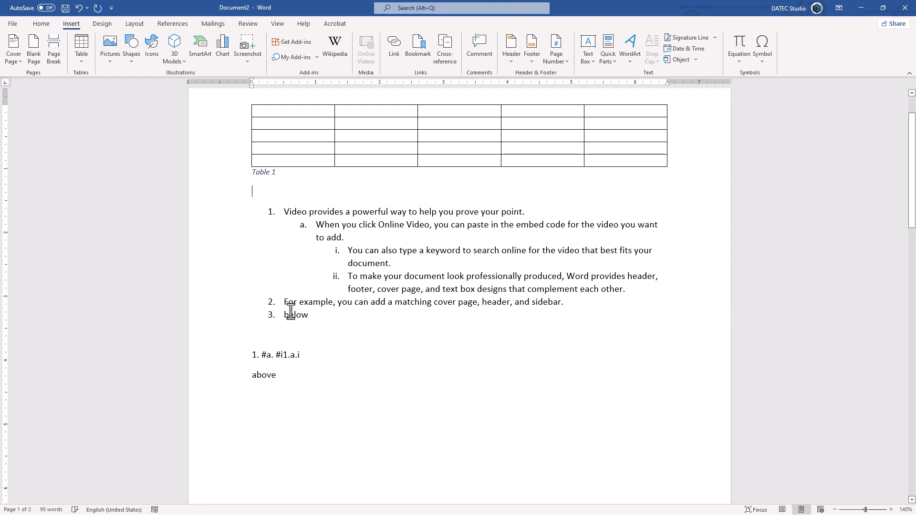
double_click(263, 394)
left_click_drag(257, 395, 254, 206)
scroll(275, 253, "up", 1)
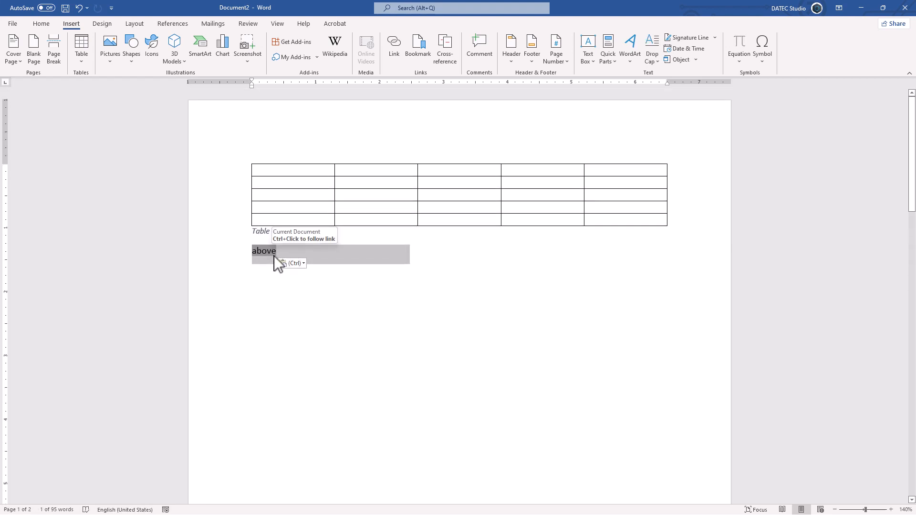
left_click(274, 286)
scroll(274, 286, "down", 5)
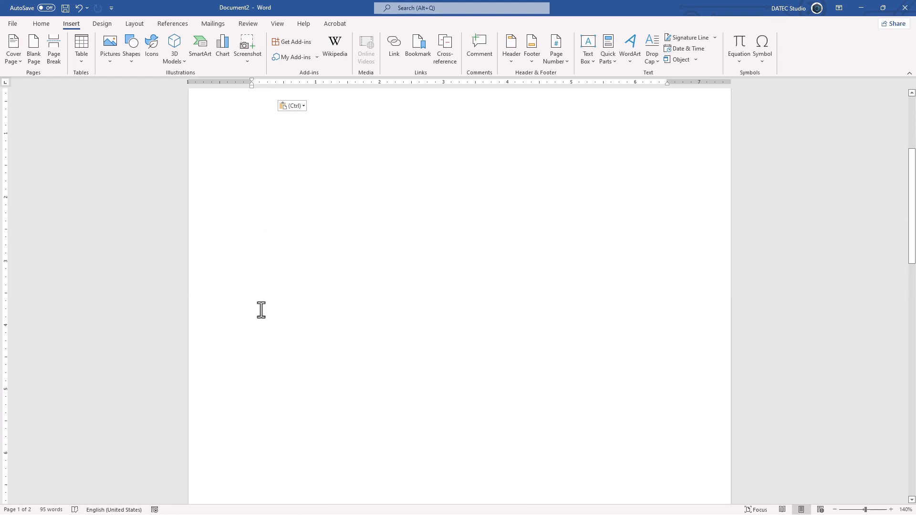
key("ctrl+z")
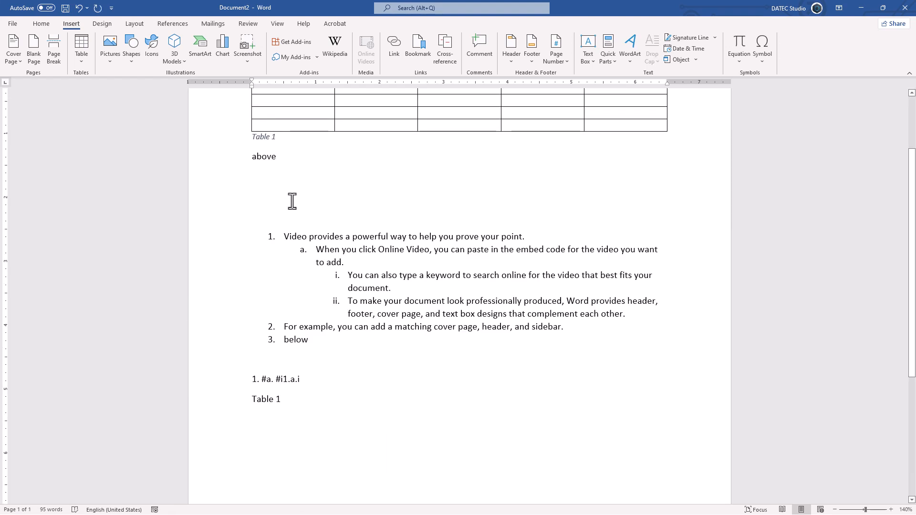
Select all similarly formatted cross-reference fields and update them so the caption's reference reads 'below'
double_click(265, 156)
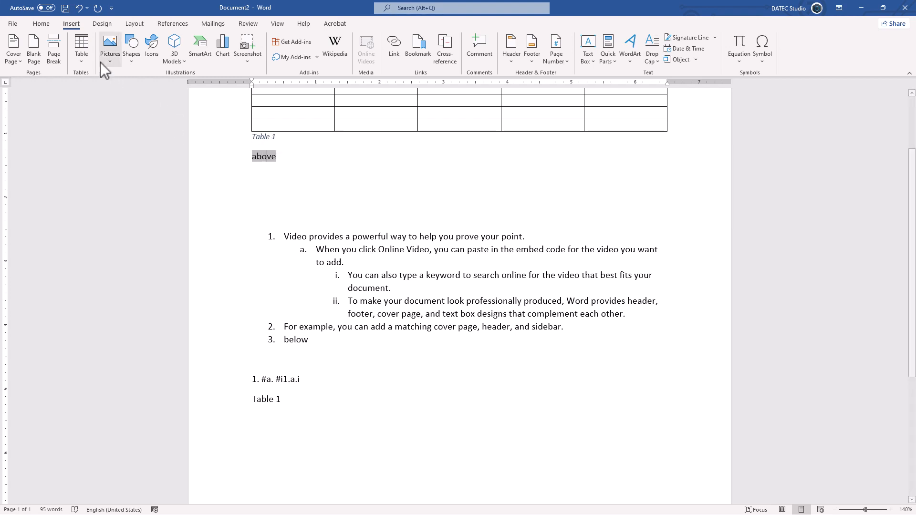
left_click(42, 25)
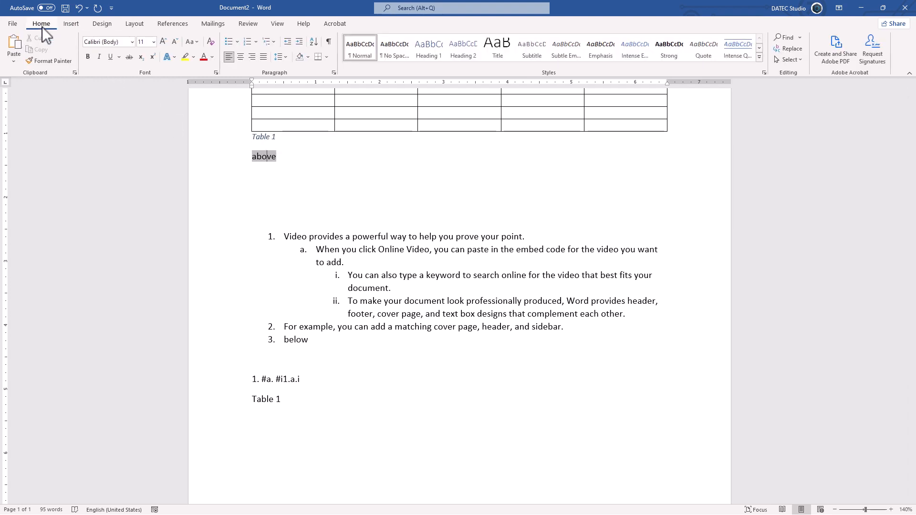
left_click(794, 58)
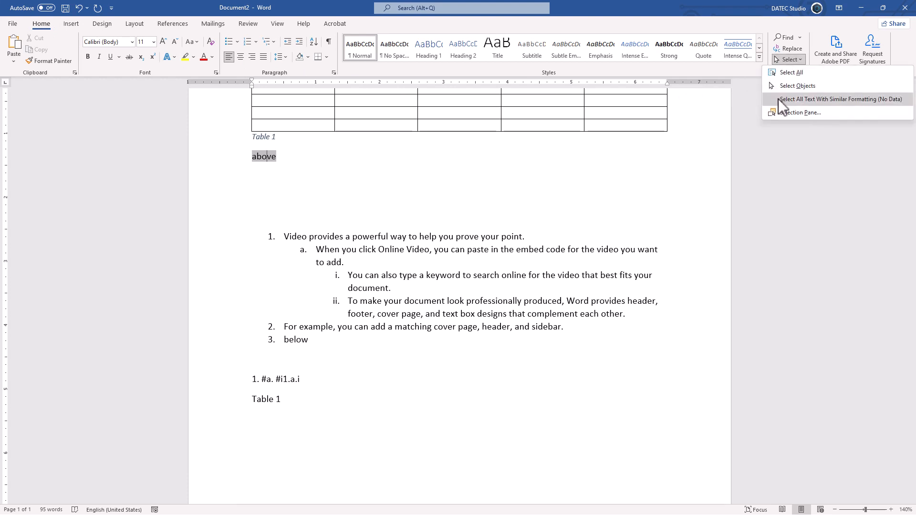
left_click(817, 98)
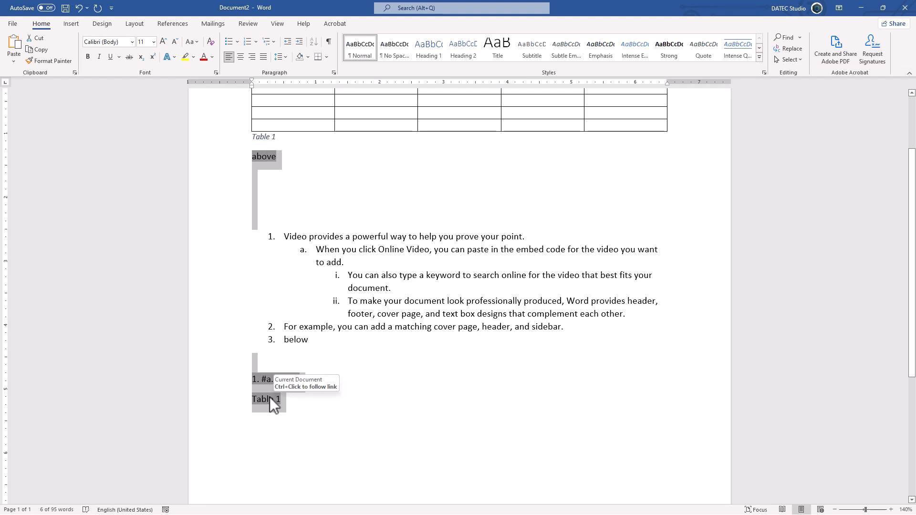
right_click(267, 159)
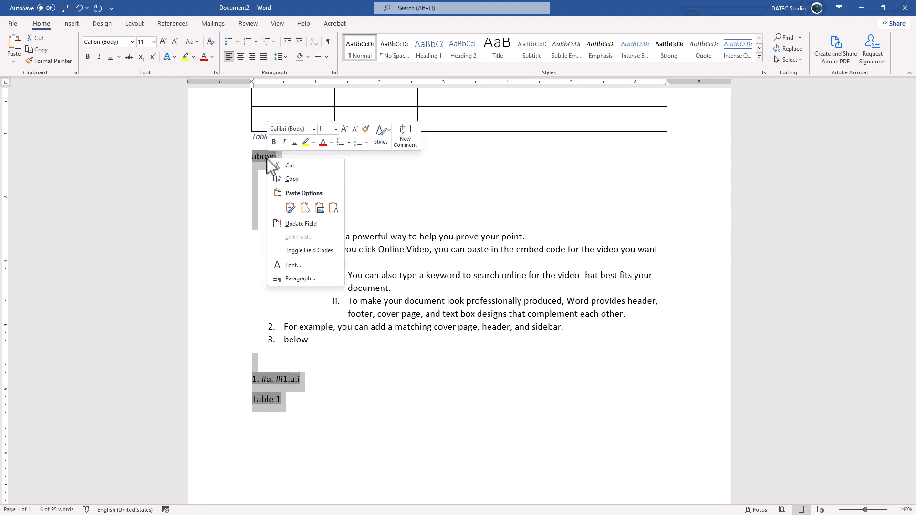
left_click(299, 225)
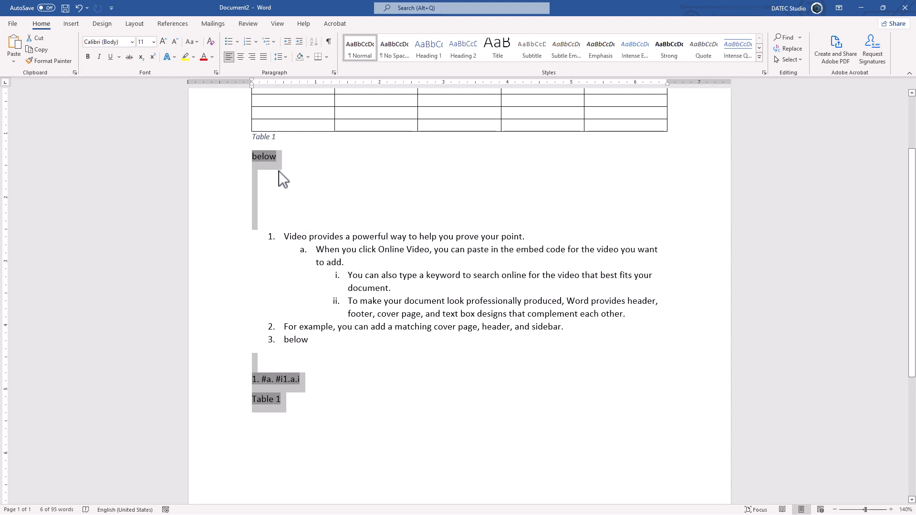
left_click(72, 24)
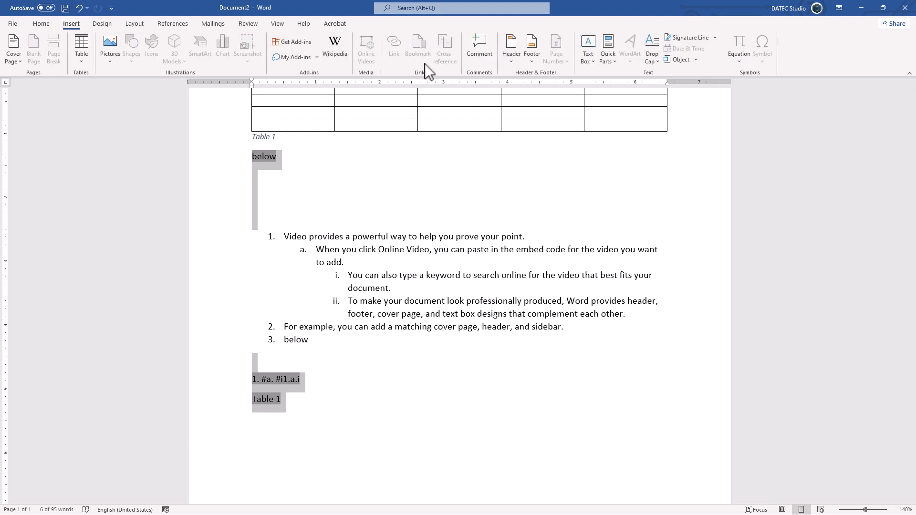
left_click(347, 238)
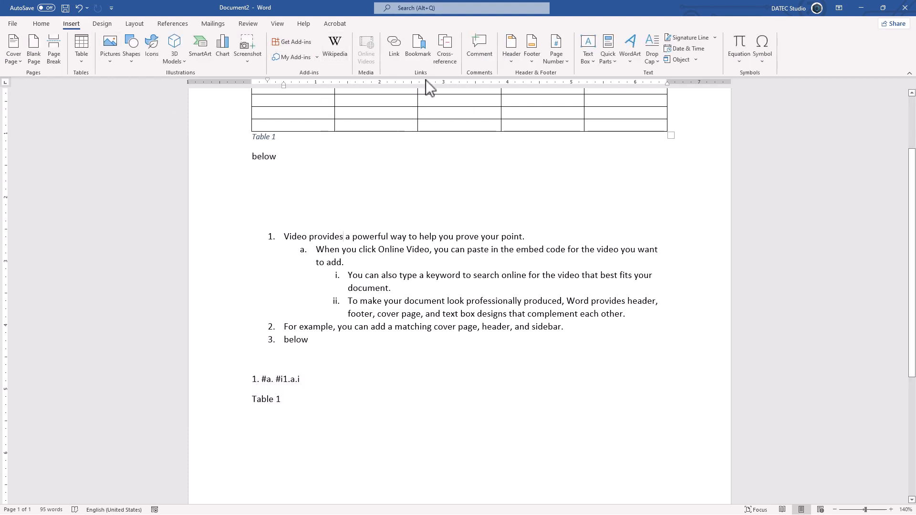